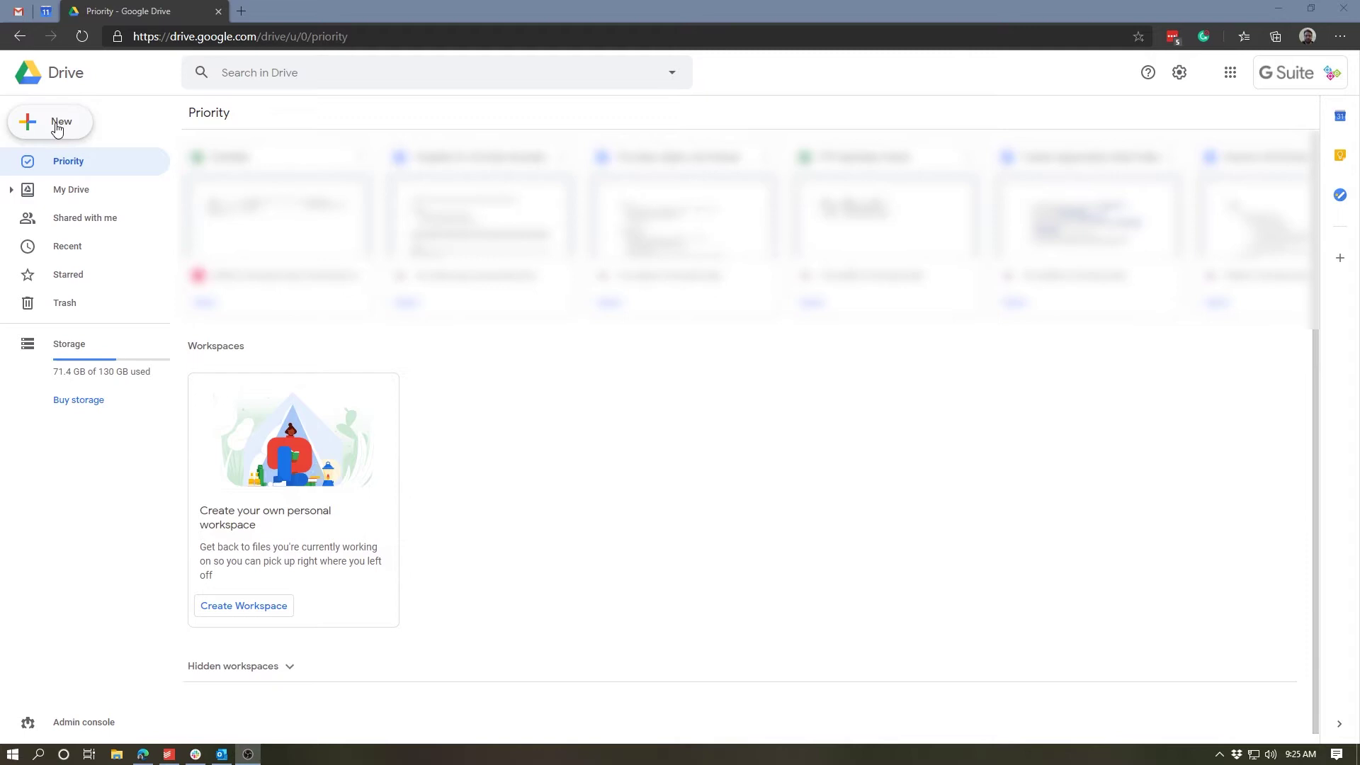
Open Drive's New menu and show the Google Docs submenu with Blank document and From a template.
{"action": "left_click", "coordinate": [56, 128]}
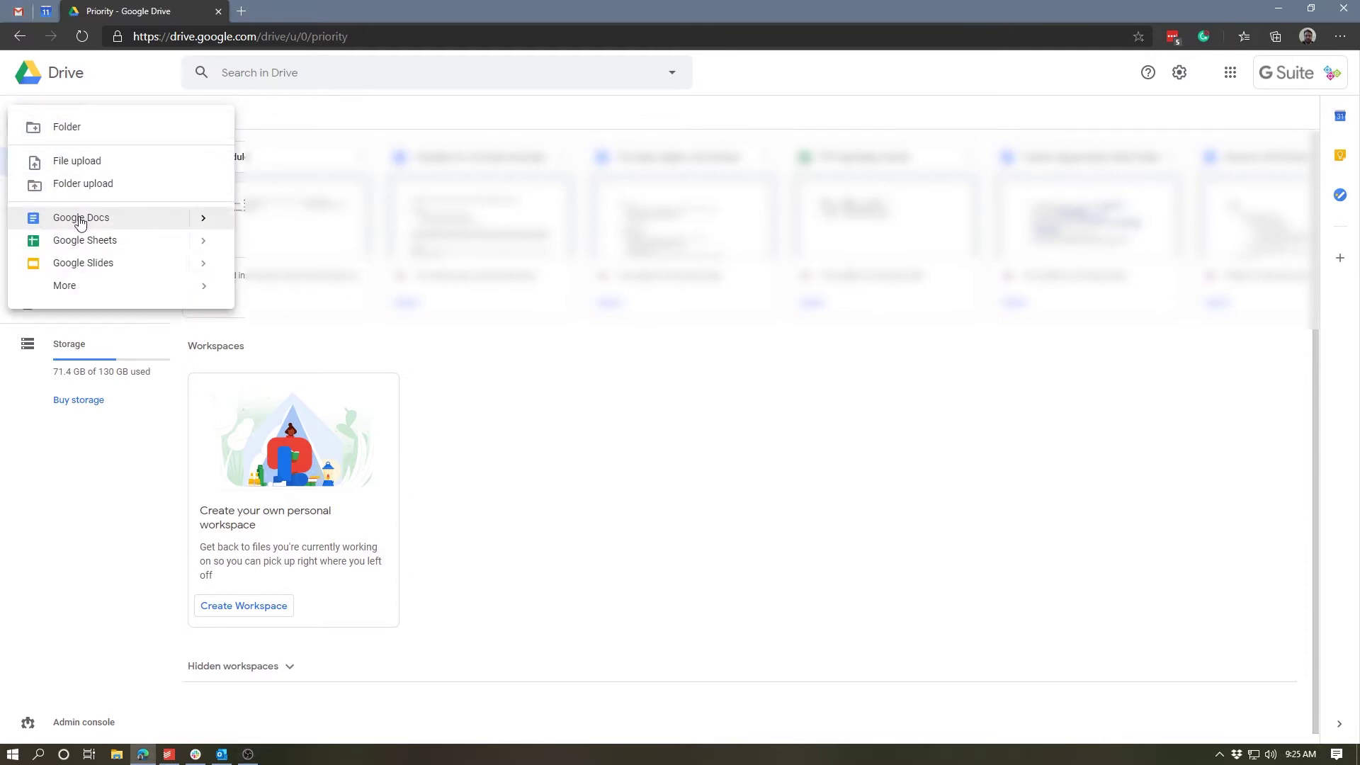
{"action": "mouse_move", "coordinate": [204, 223]}
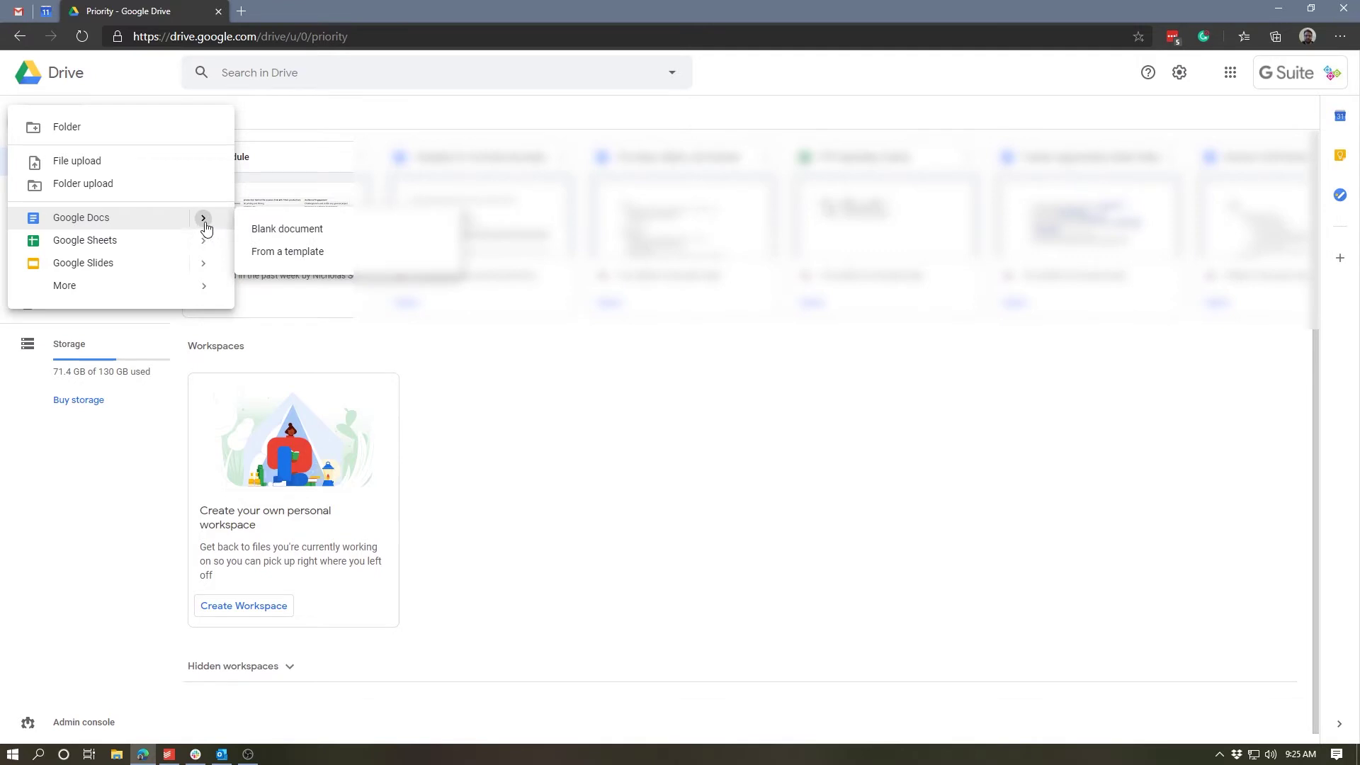
Open the template gallery, scroll through the work, sales, legal, letters, resume and education templates, then back up to Newsletter.
{"action": "left_click", "coordinate": [261, 252]}
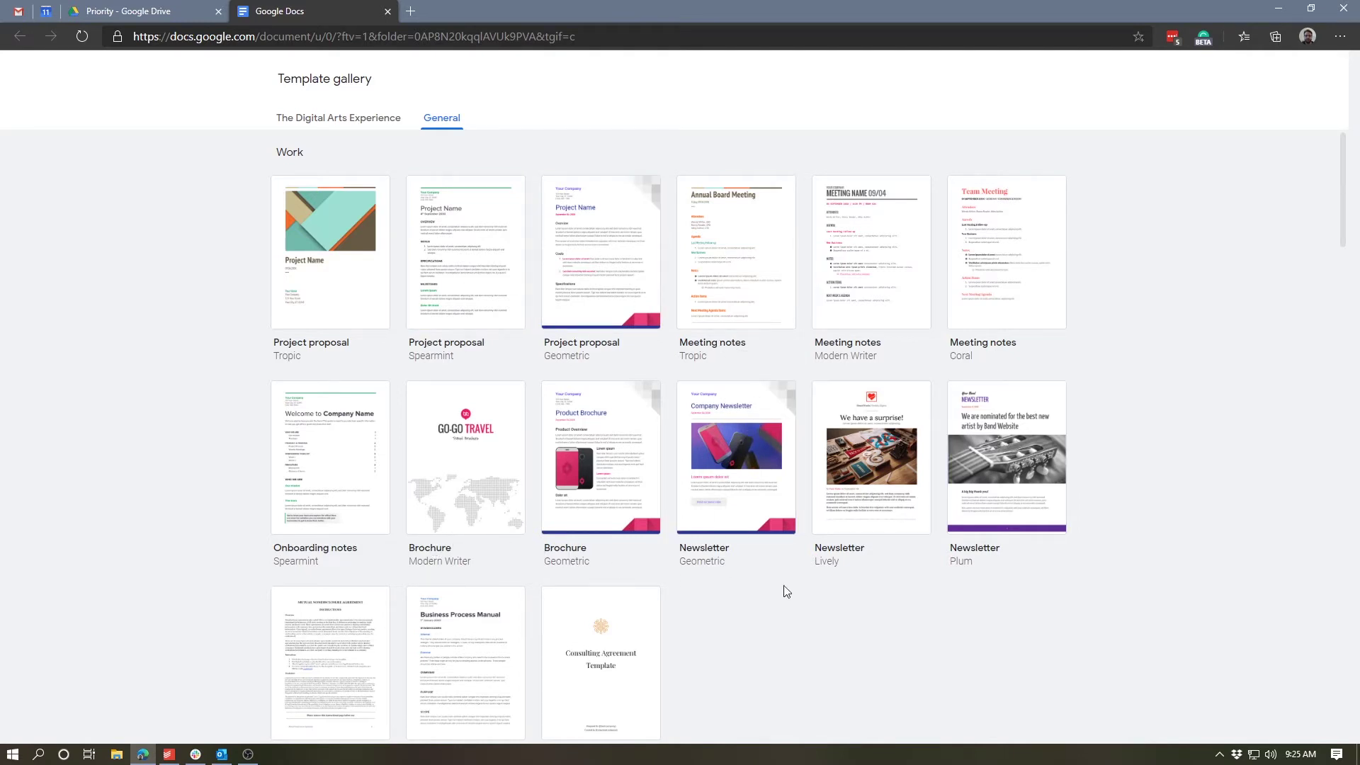
{"action": "scroll", "coordinate": [770, 387], "scroll_direction": "down", "scroll_amount": 6}
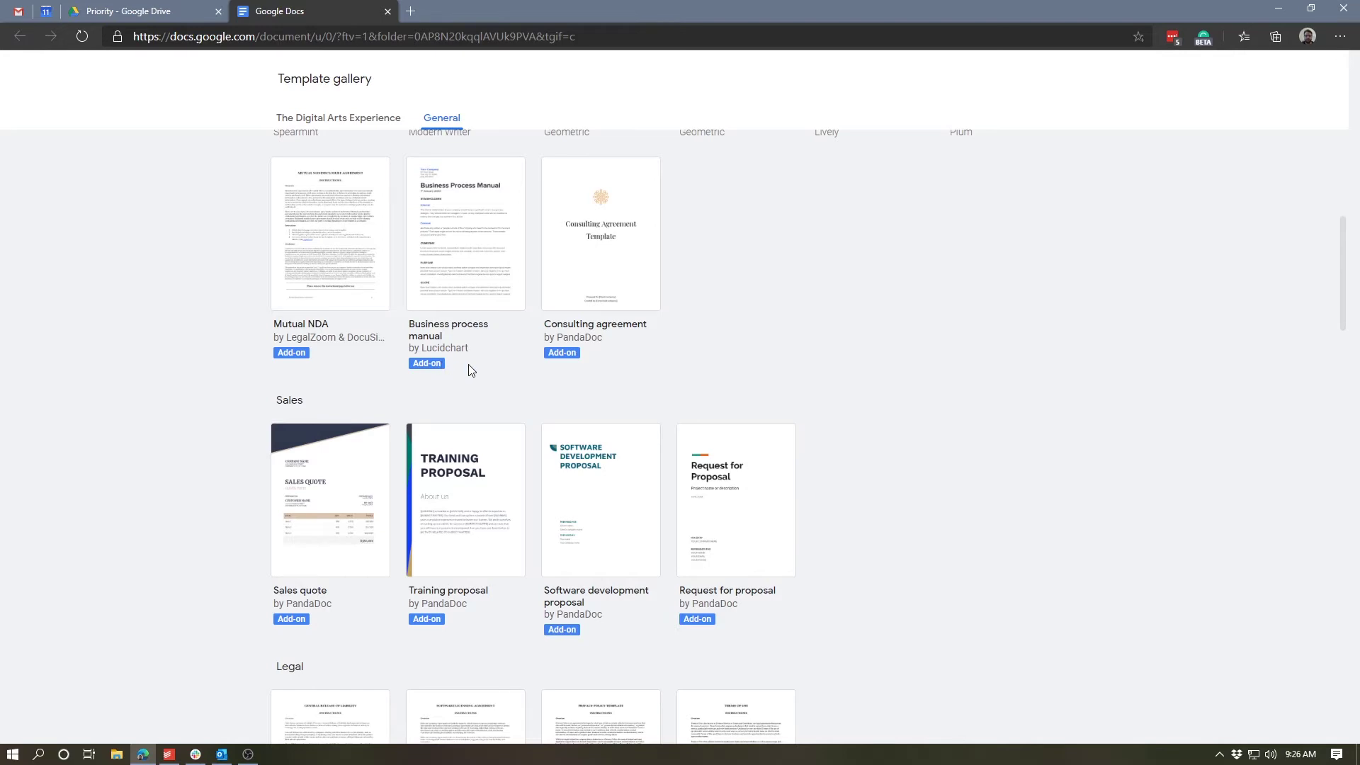
{"action": "scroll", "coordinate": [482, 364], "scroll_direction": "down", "scroll_amount": 5}
{"action": "scroll", "coordinate": [708, 404], "scroll_direction": "down", "scroll_amount": 6}
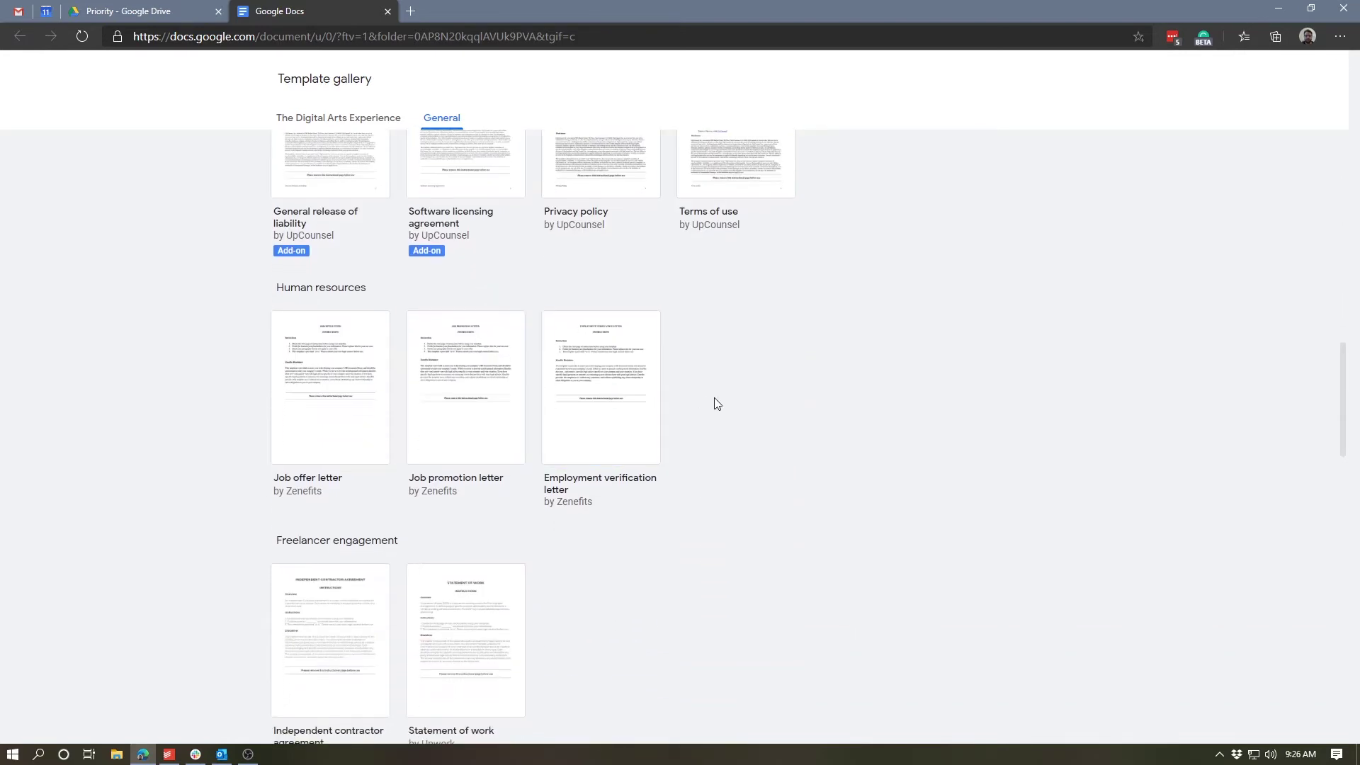
{"action": "scroll", "coordinate": [706, 403], "scroll_direction": "down", "scroll_amount": 5}
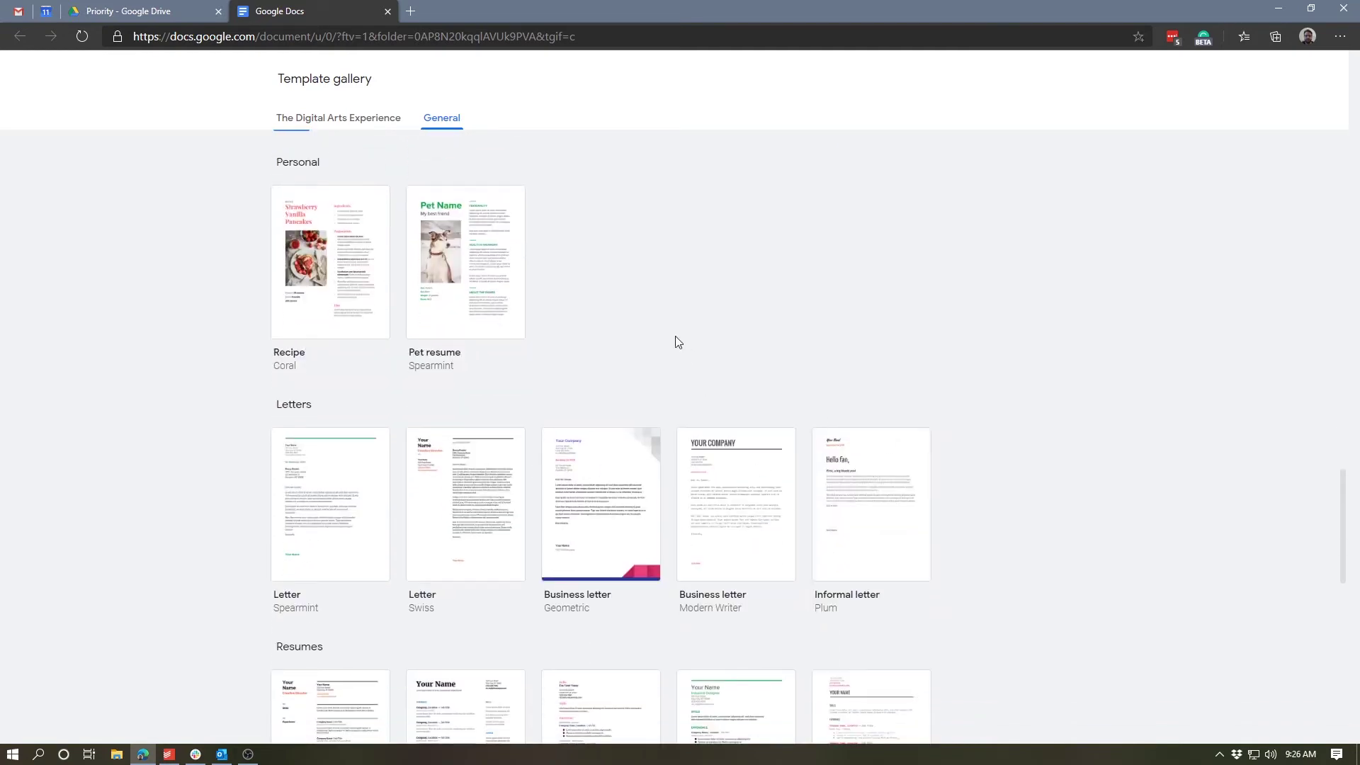
{"action": "scroll", "coordinate": [679, 338], "scroll_direction": "down", "scroll_amount": 3}
{"action": "scroll", "coordinate": [826, 389], "scroll_direction": "down", "scroll_amount": 3}
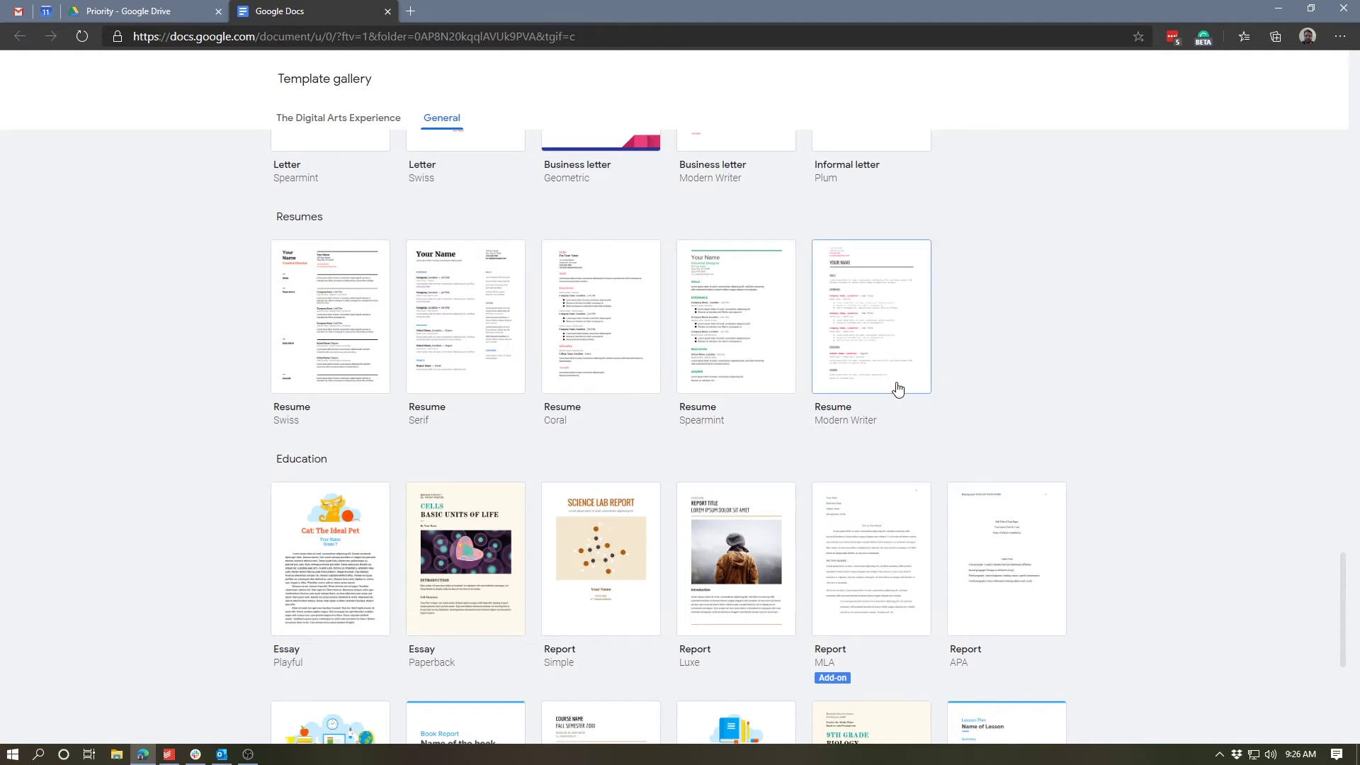
{"action": "scroll", "coordinate": [887, 387], "scroll_direction": "down", "scroll_amount": 3}
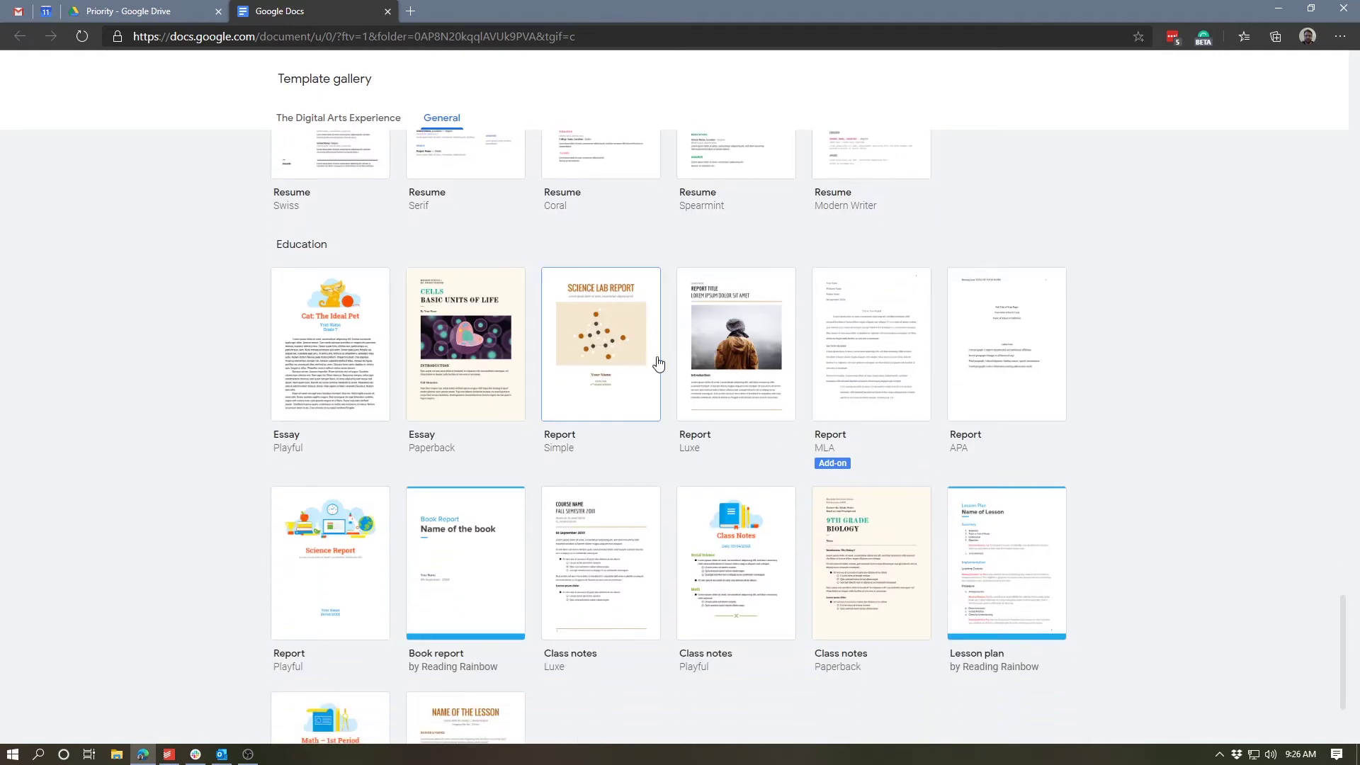
{"action": "scroll", "coordinate": [662, 422], "scroll_direction": "down", "scroll_amount": 2}
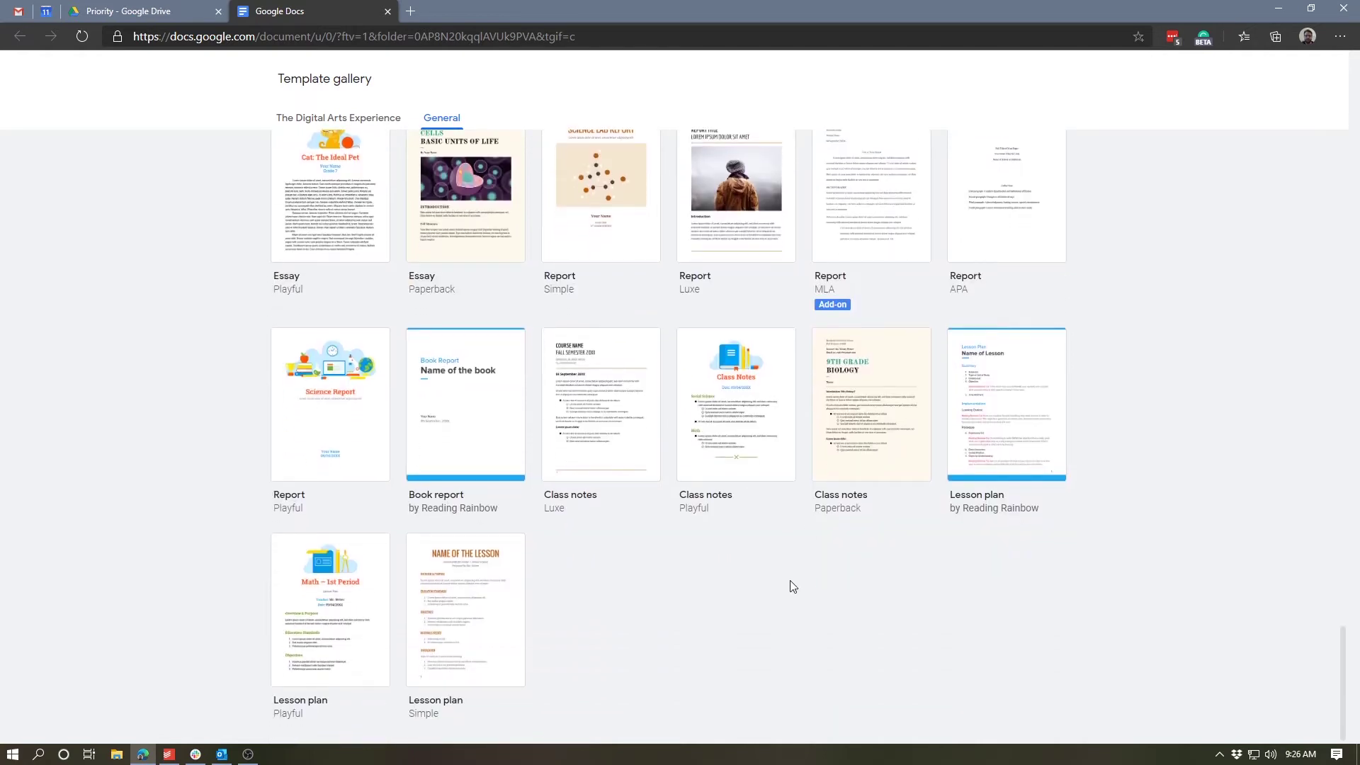
{"action": "scroll", "coordinate": [789, 578], "scroll_direction": "up", "scroll_amount": 10}
{"action": "scroll", "coordinate": [836, 579], "scroll_direction": "up", "scroll_amount": 1}
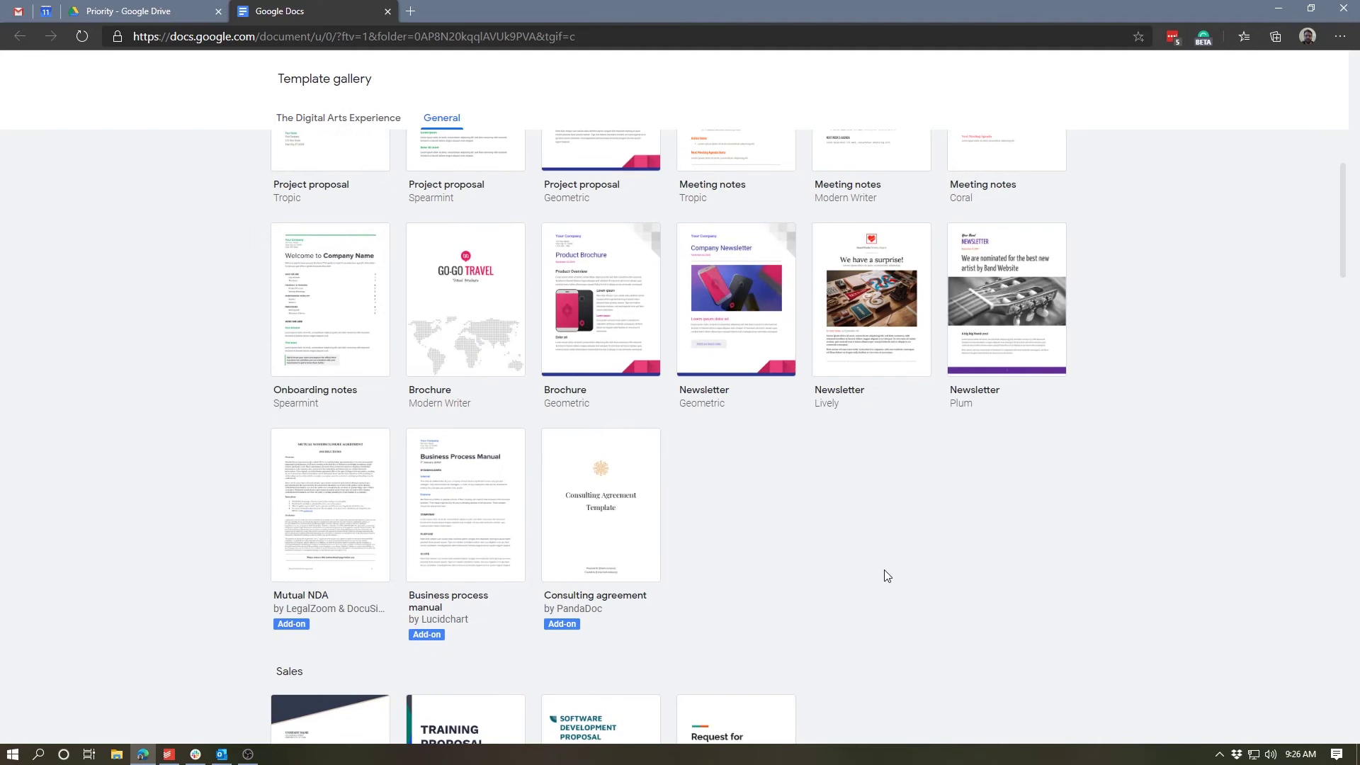
Create a document from the Geometric Newsletter template and select the body paragraph under Lorem ipsum dolor sit.
{"action": "left_click", "coordinate": [719, 365]}
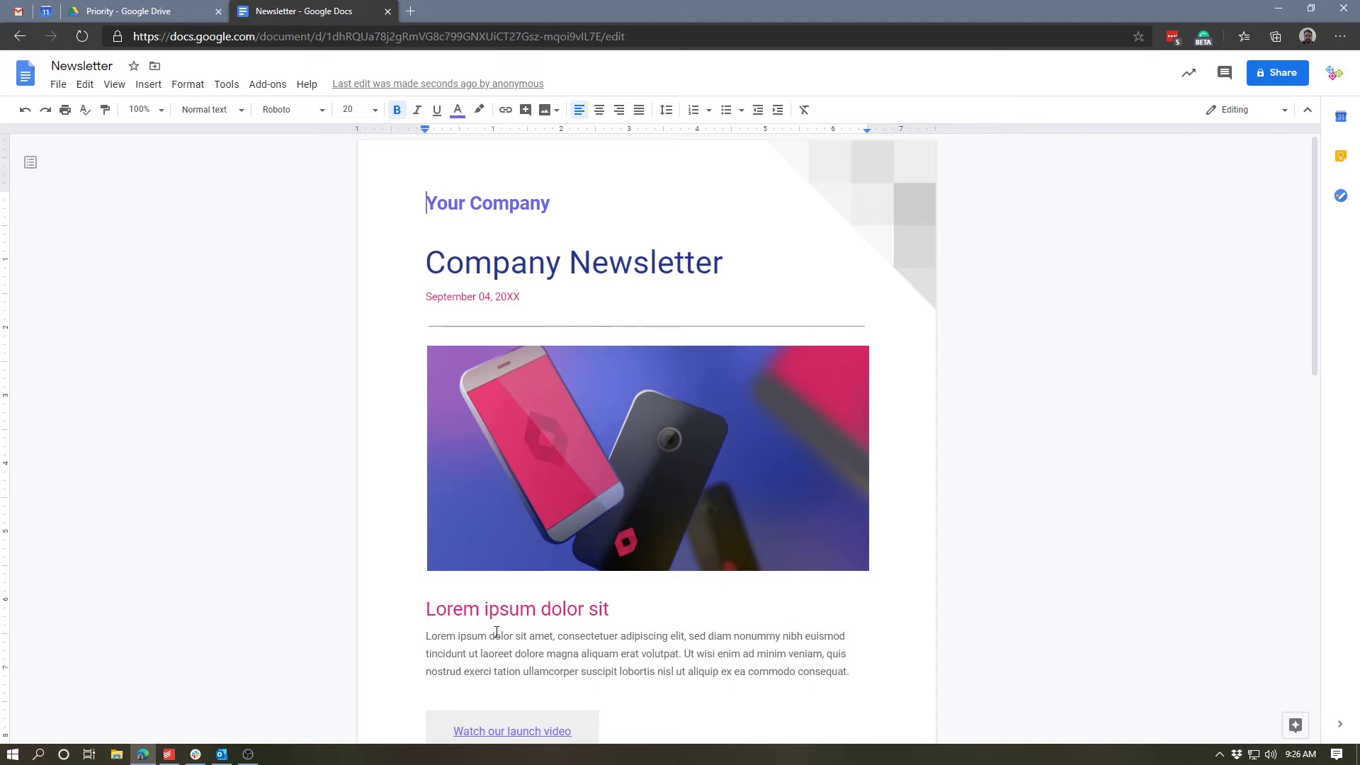
{"action": "scroll", "coordinate": [500, 630], "scroll_direction": "down", "scroll_amount": 3}
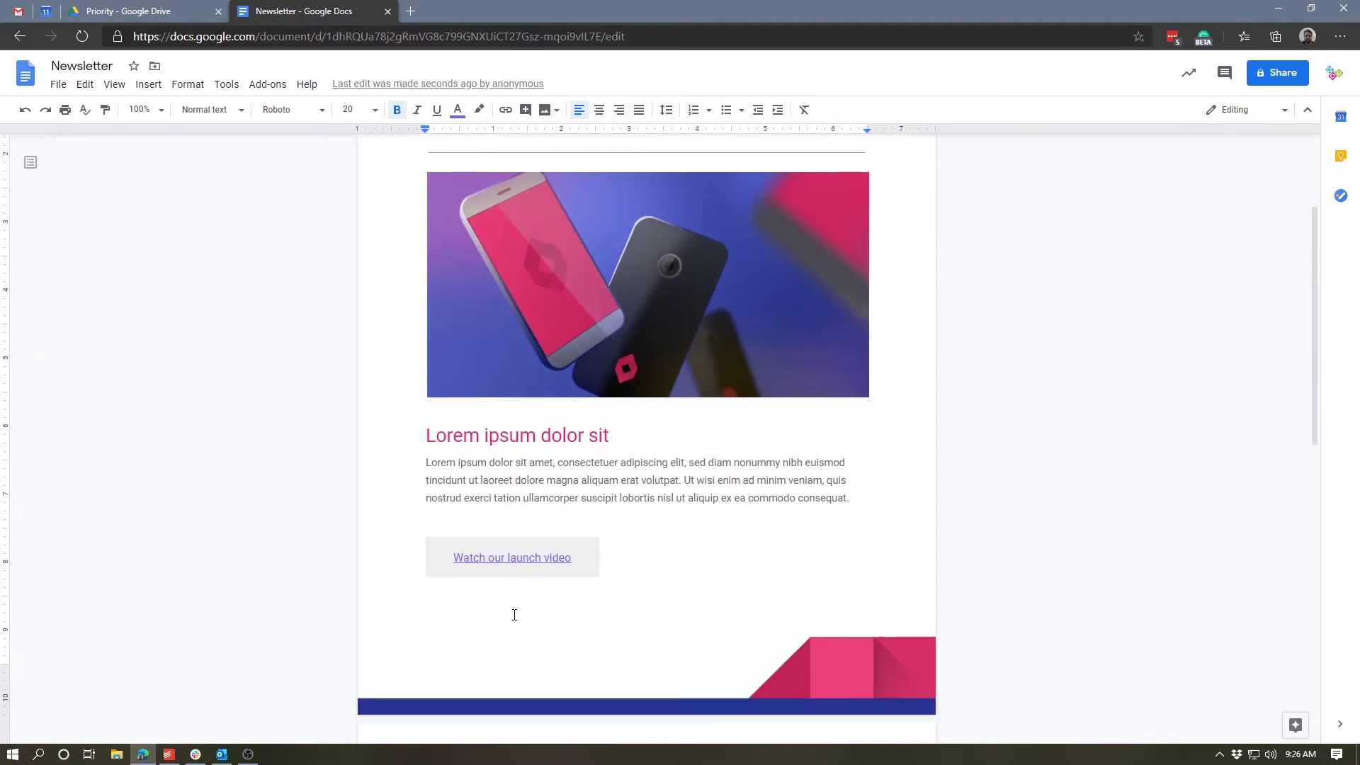
{"action": "triple_click", "coordinate": [542, 449]}
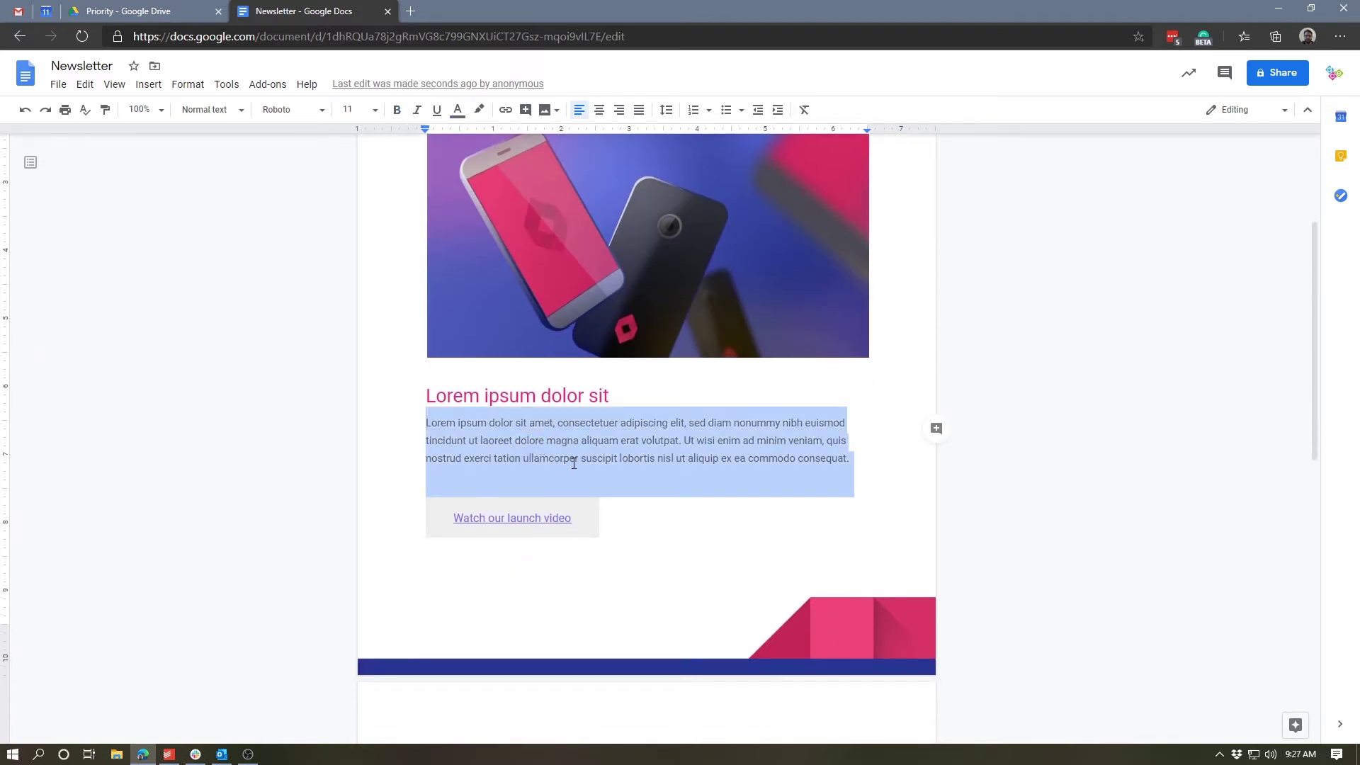
{"action": "scroll", "coordinate": [587, 458], "scroll_direction": "up", "scroll_amount": 3}
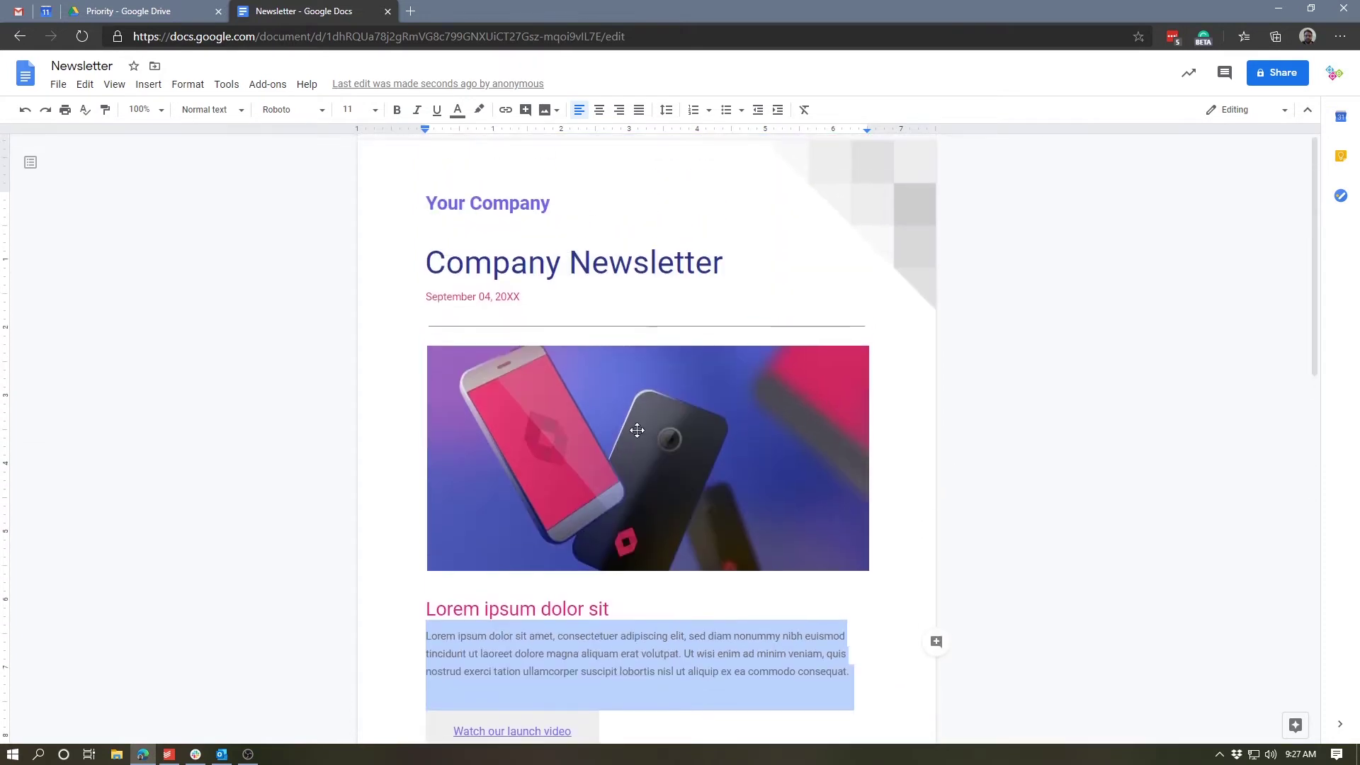
Select the phone photo, look over the Insert menu, and open then close the Explore panel.
{"action": "left_click", "coordinate": [588, 456]}
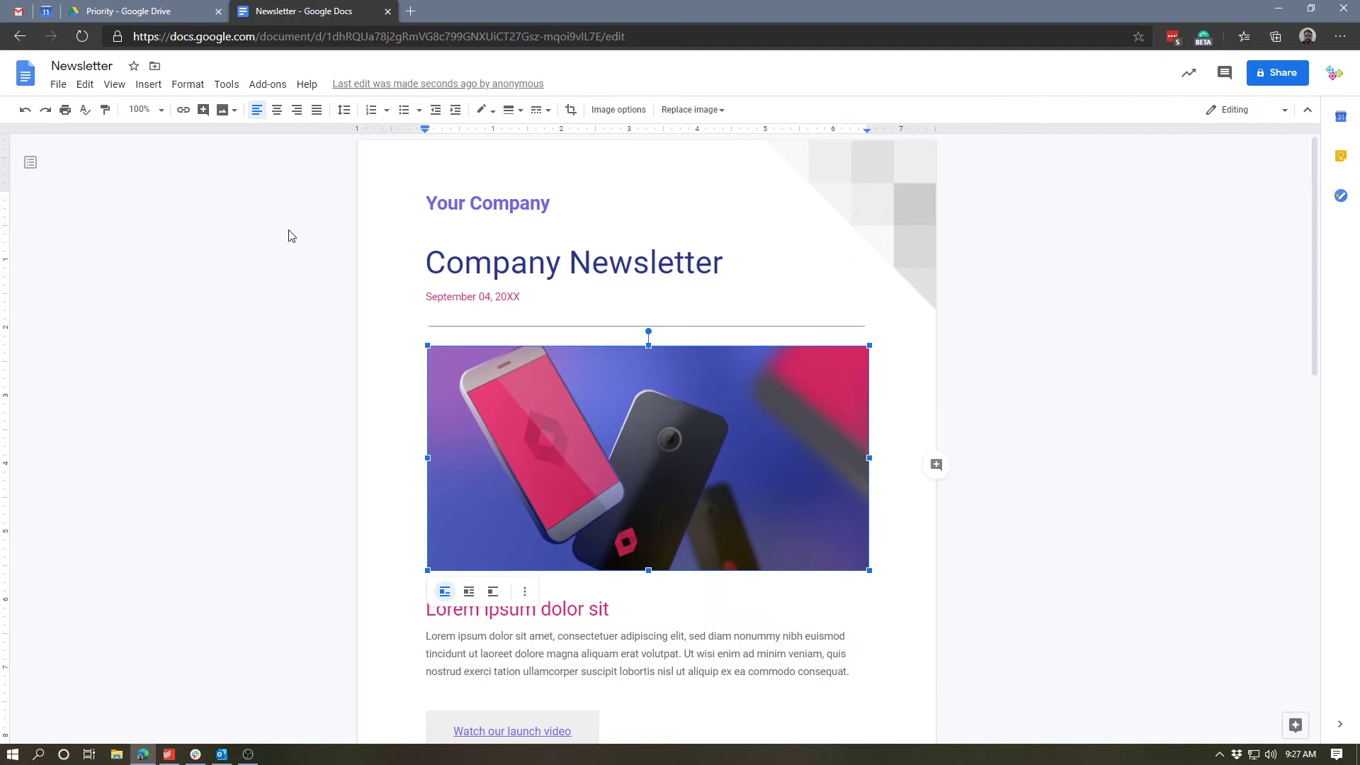
{"action": "left_click", "coordinate": [157, 87]}
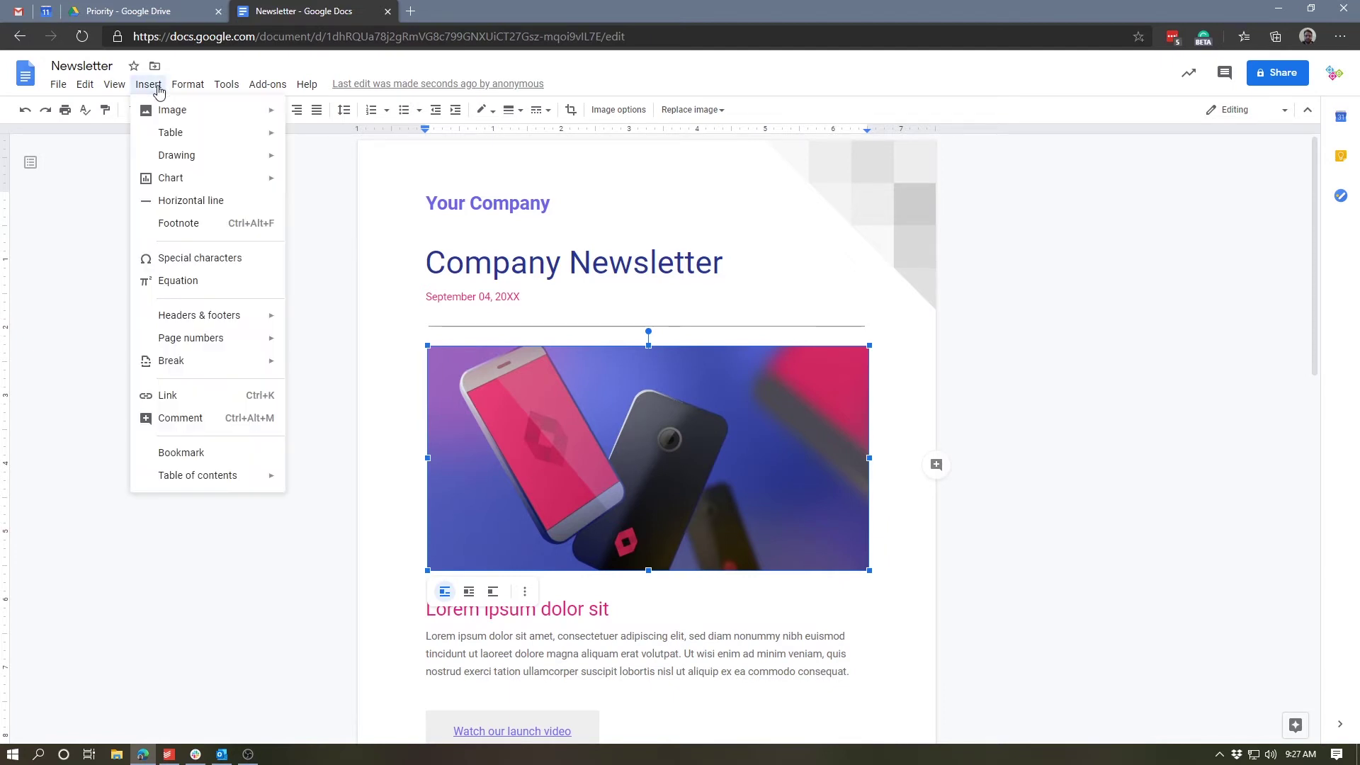
{"action": "mouse_move", "coordinate": [162, 113]}
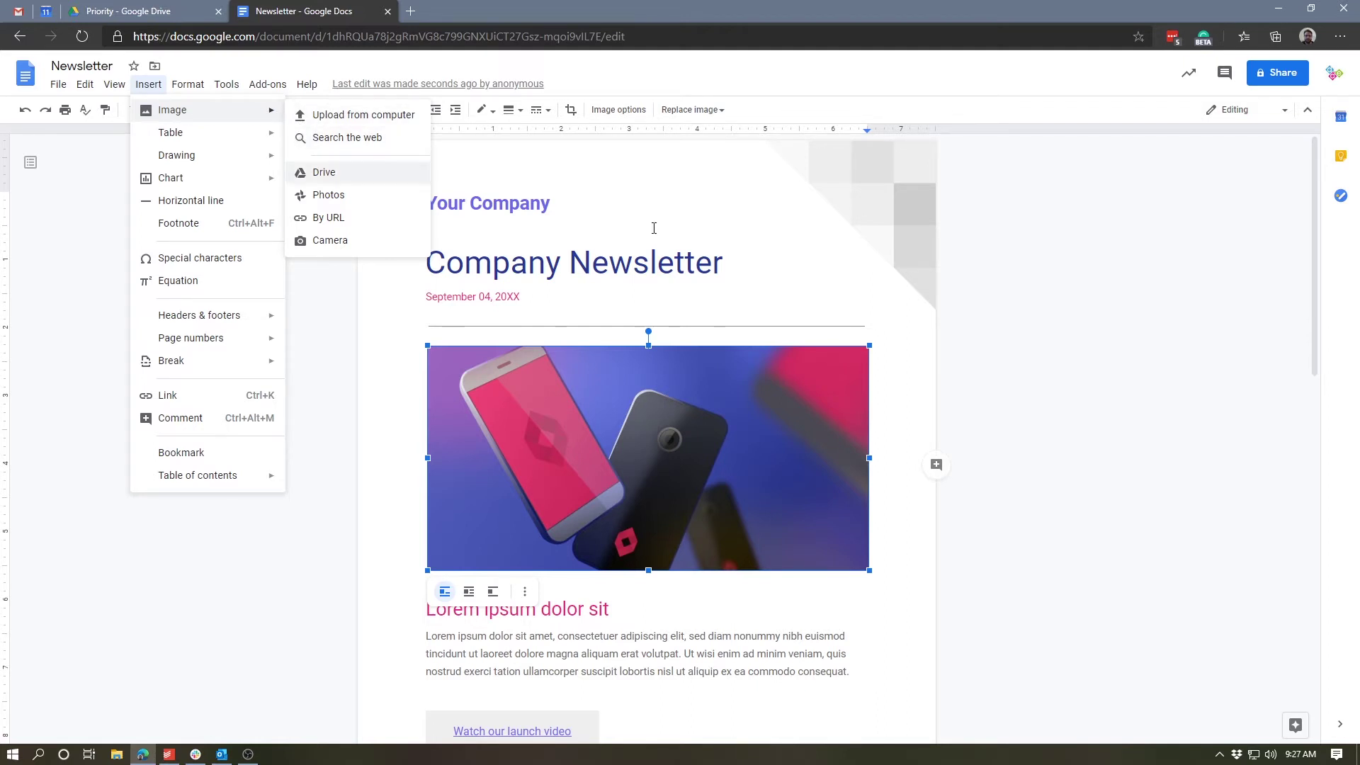
{"action": "left_click", "coordinate": [1027, 356]}
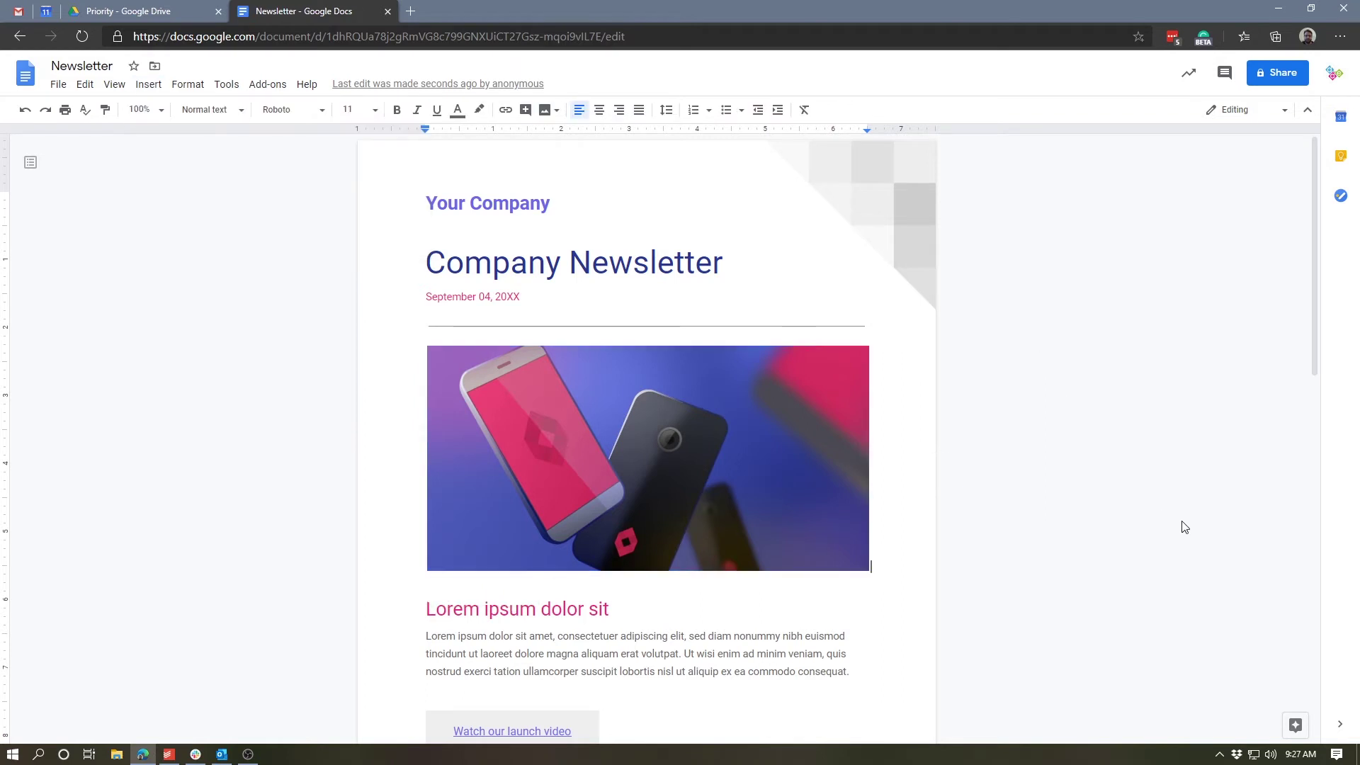
{"action": "left_click", "coordinate": [1295, 724]}
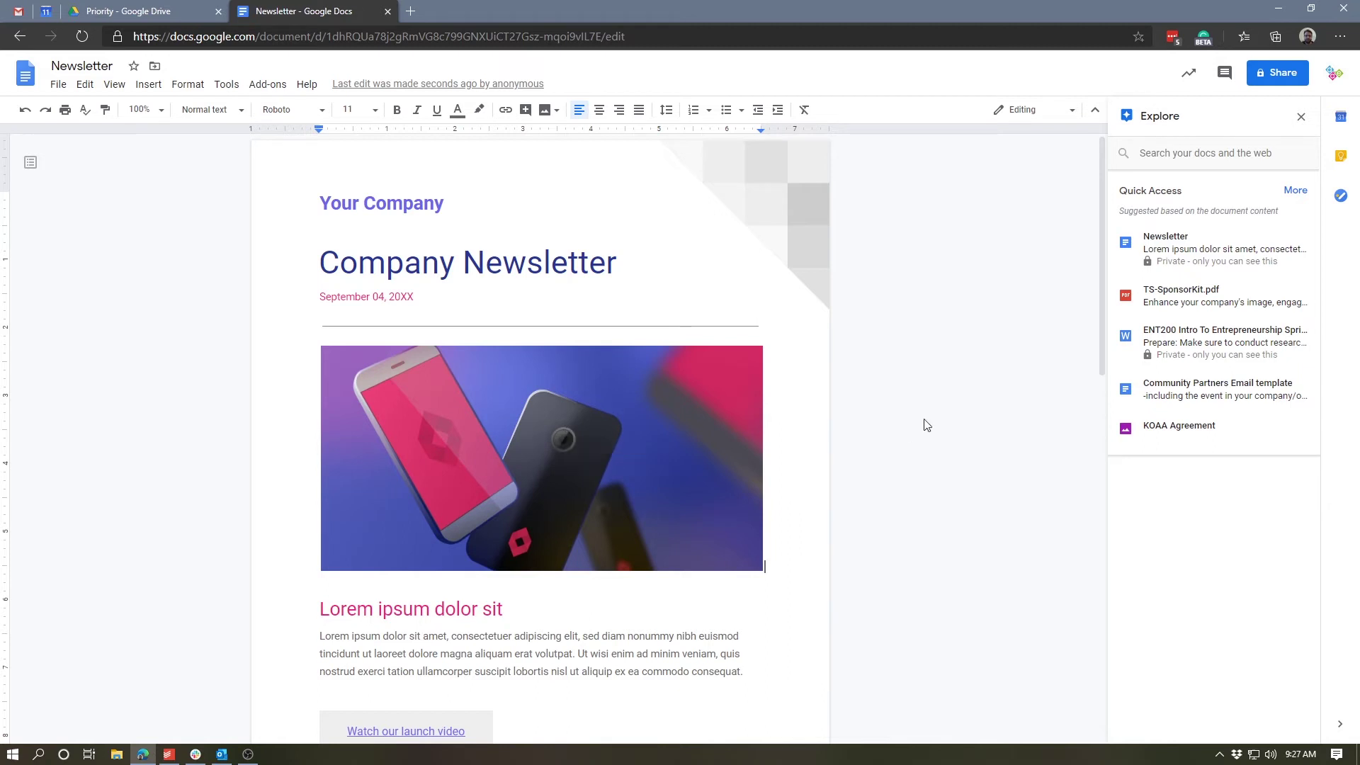
{"action": "left_click", "coordinate": [1302, 116]}
Widen the phone illustration on page 2 to about twice its width.
{"action": "scroll", "coordinate": [725, 437], "scroll_direction": "down", "scroll_amount": 10}
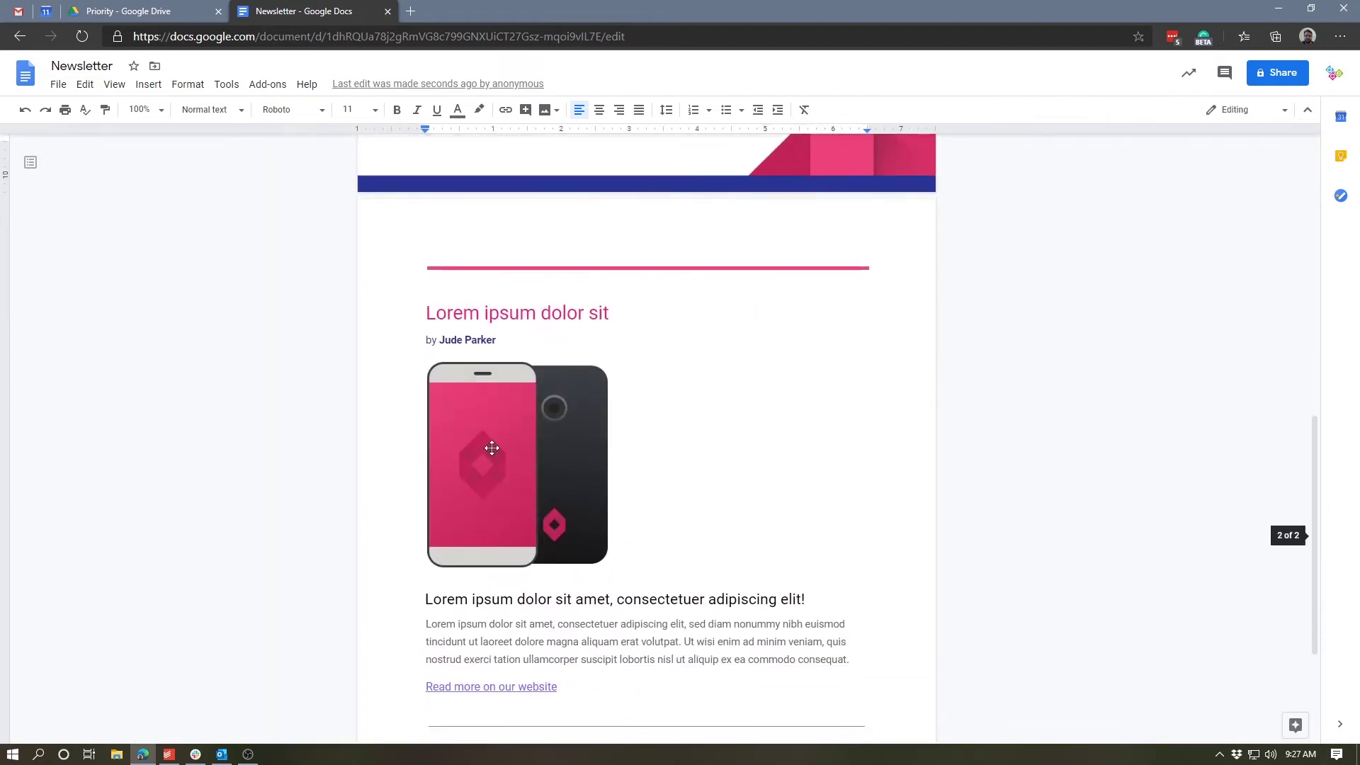
{"action": "left_click", "coordinate": [495, 471]}
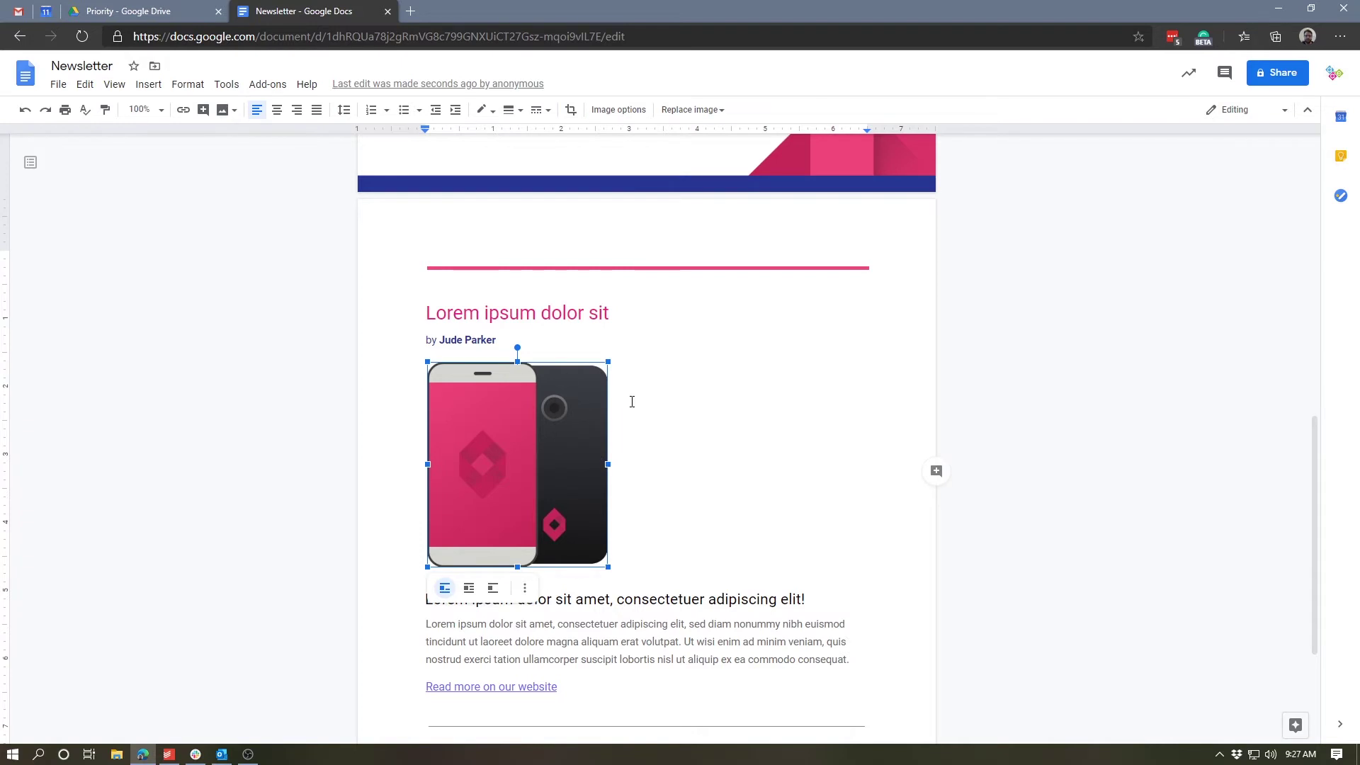
{"action": "left_click_drag", "start_coordinate": [608, 464], "coordinate": [777, 465]}
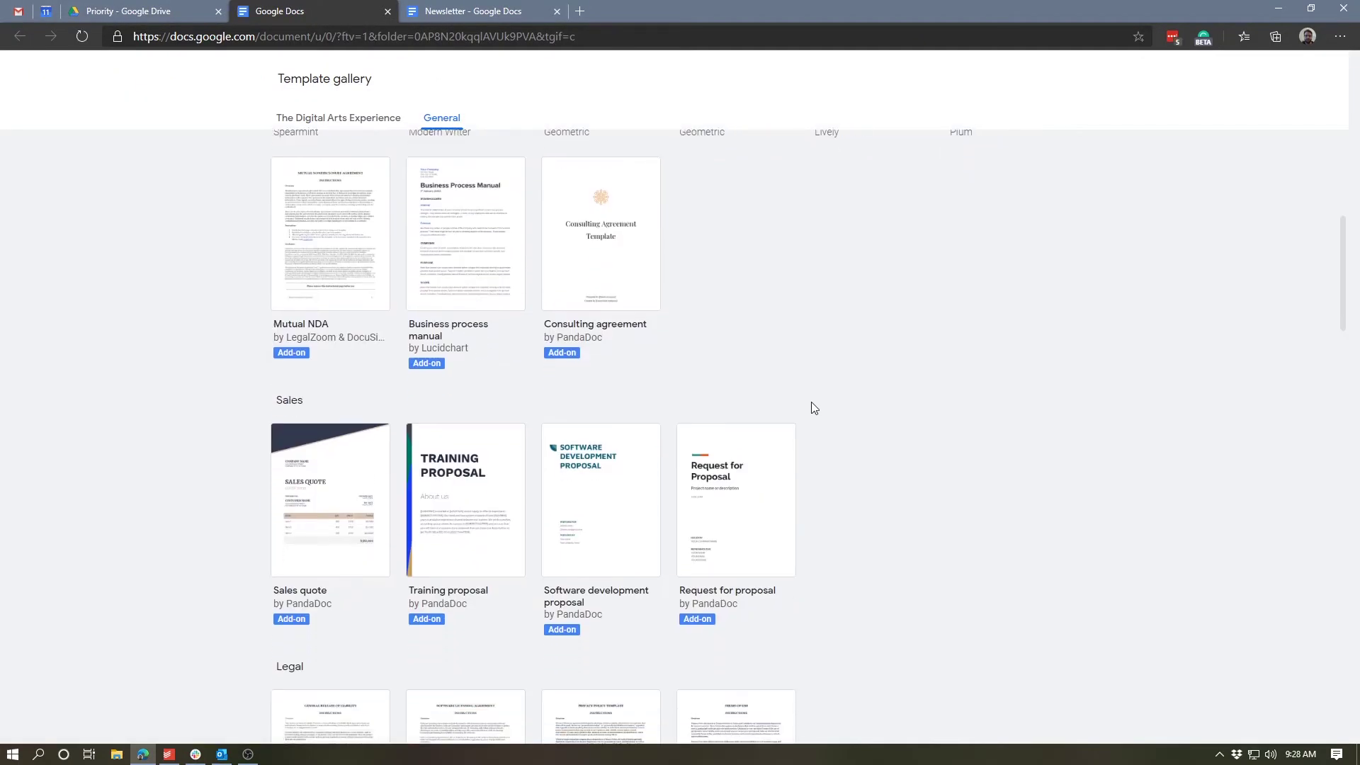
Start a new Request for proposal document from its template and scroll through its opening pages.
{"action": "scroll", "coordinate": [657, 389], "scroll_direction": "down", "scroll_amount": 3}
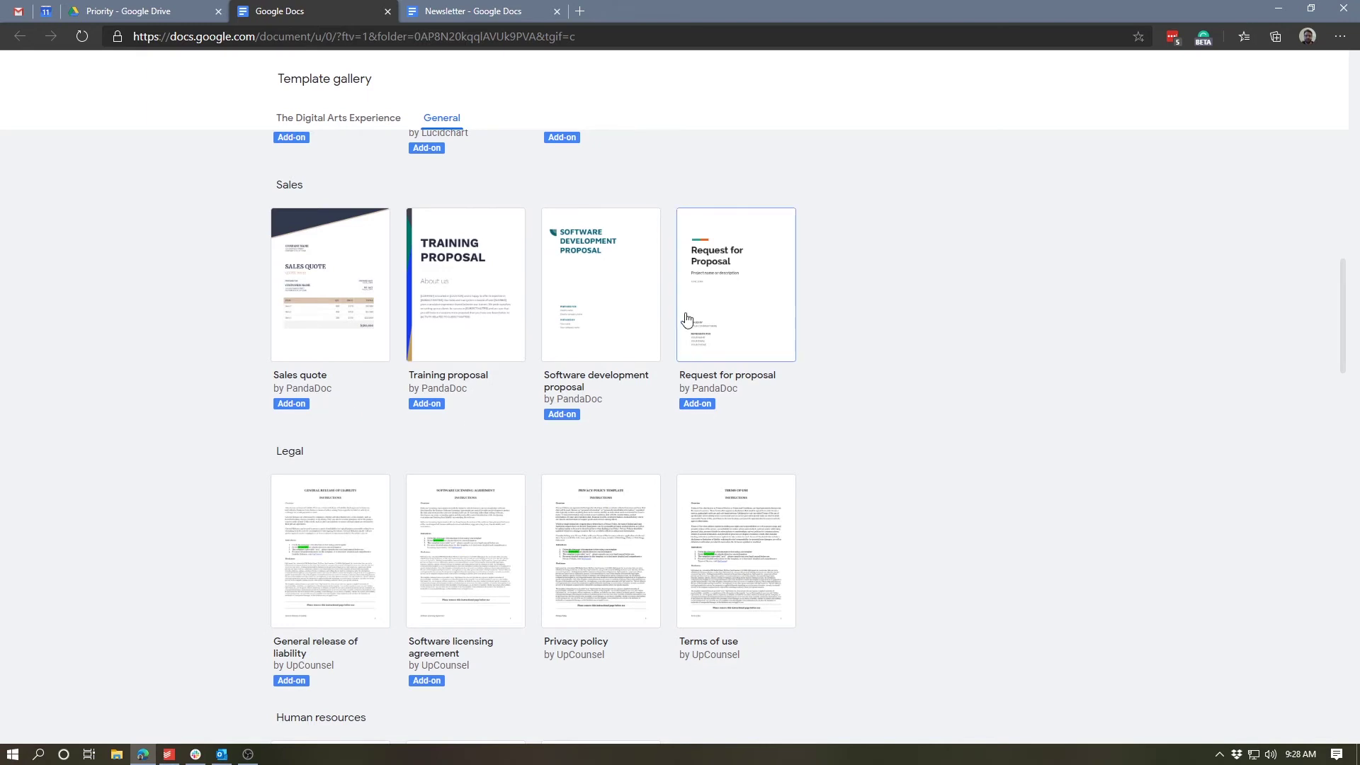
{"action": "left_click", "coordinate": [685, 404]}
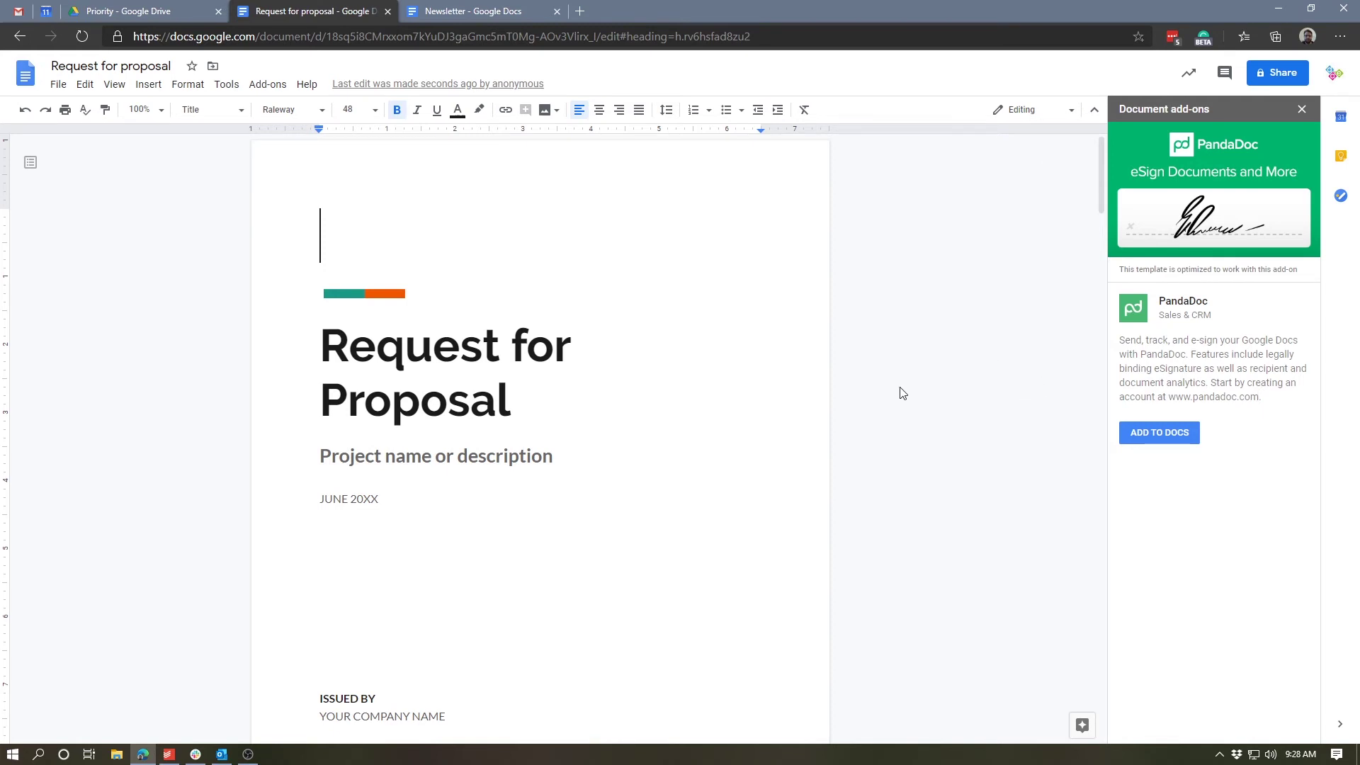
{"action": "scroll", "coordinate": [897, 393], "scroll_direction": "down", "scroll_amount": 10}
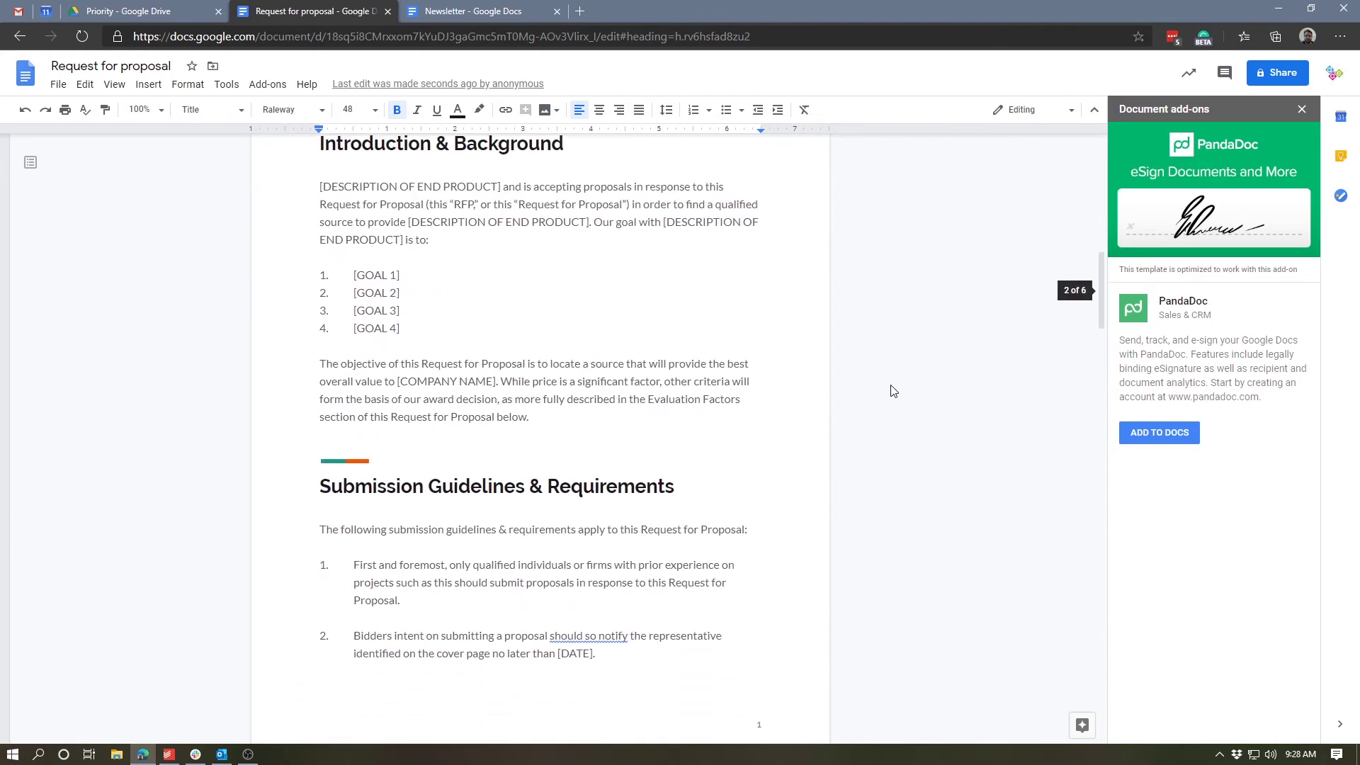
{"action": "scroll", "coordinate": [893, 391], "scroll_direction": "down", "scroll_amount": 5}
{"action": "scroll", "coordinate": [885, 391], "scroll_direction": "down", "scroll_amount": 3}
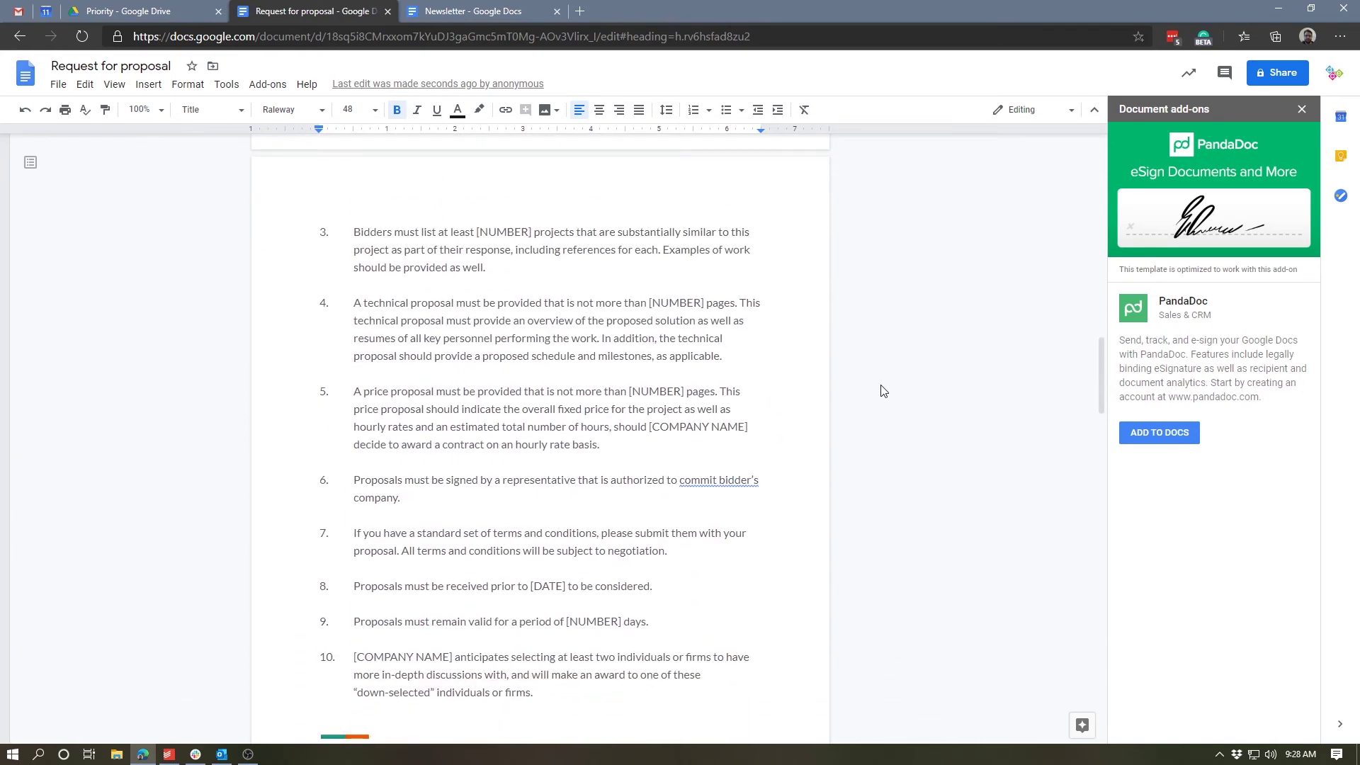
{"action": "scroll", "coordinate": [884, 391], "scroll_direction": "down", "scroll_amount": 6}
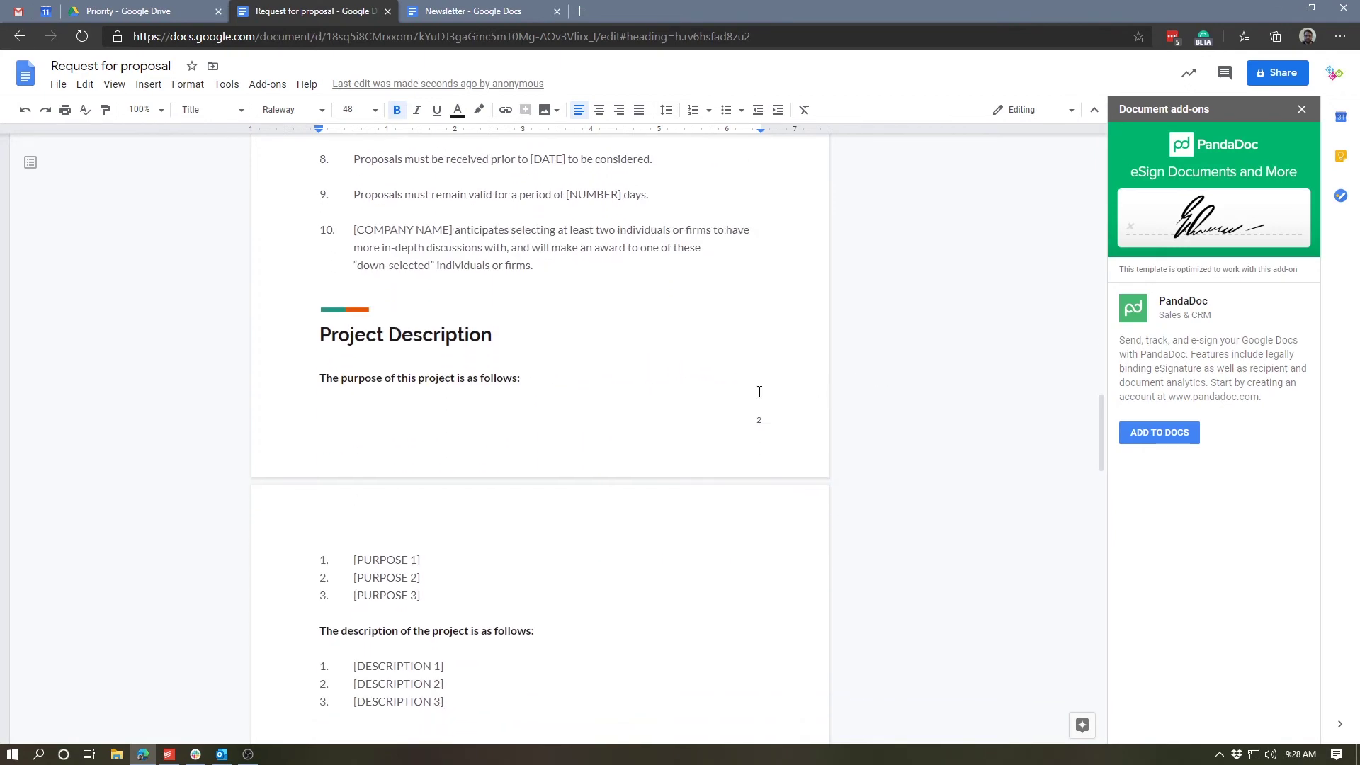
{"action": "scroll", "coordinate": [575, 412], "scroll_direction": "up", "scroll_amount": 20}
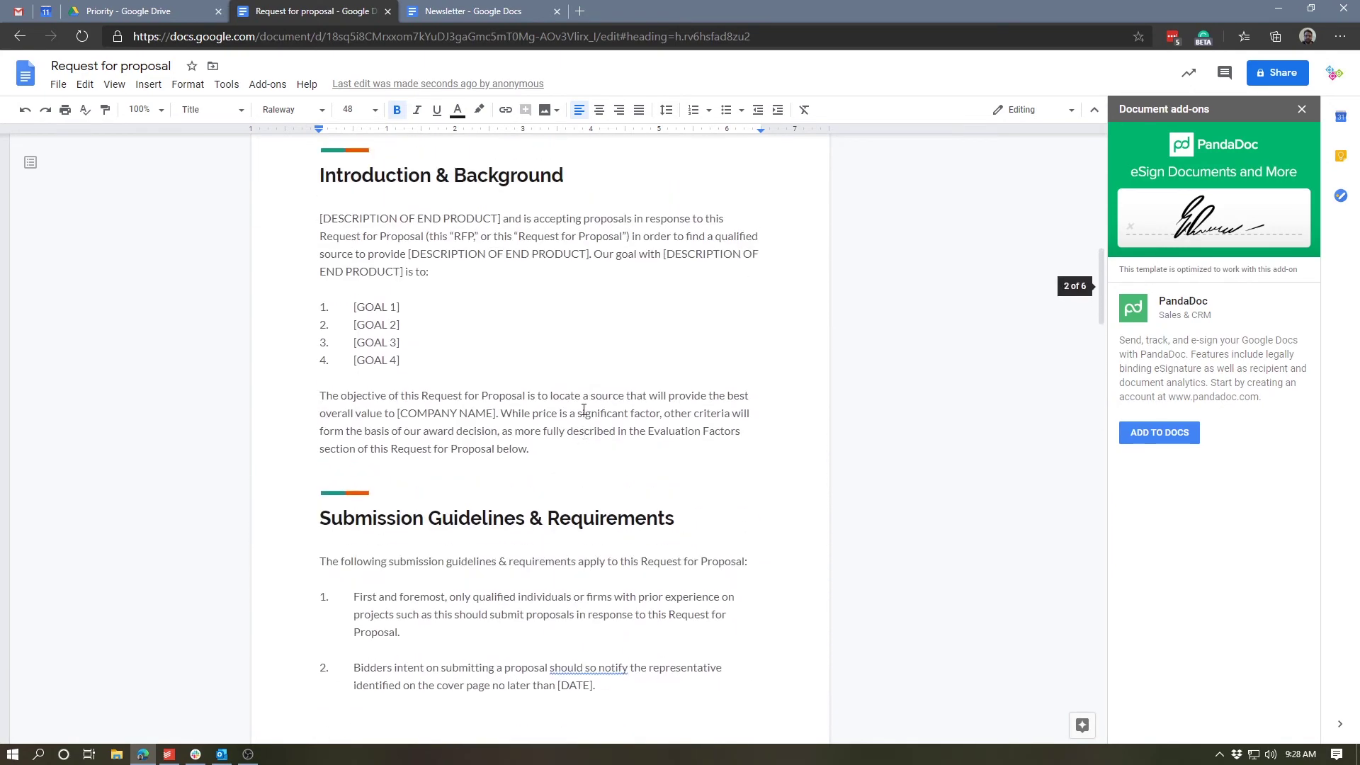
{"action": "scroll", "coordinate": [549, 392], "scroll_direction": "up", "scroll_amount": 6}
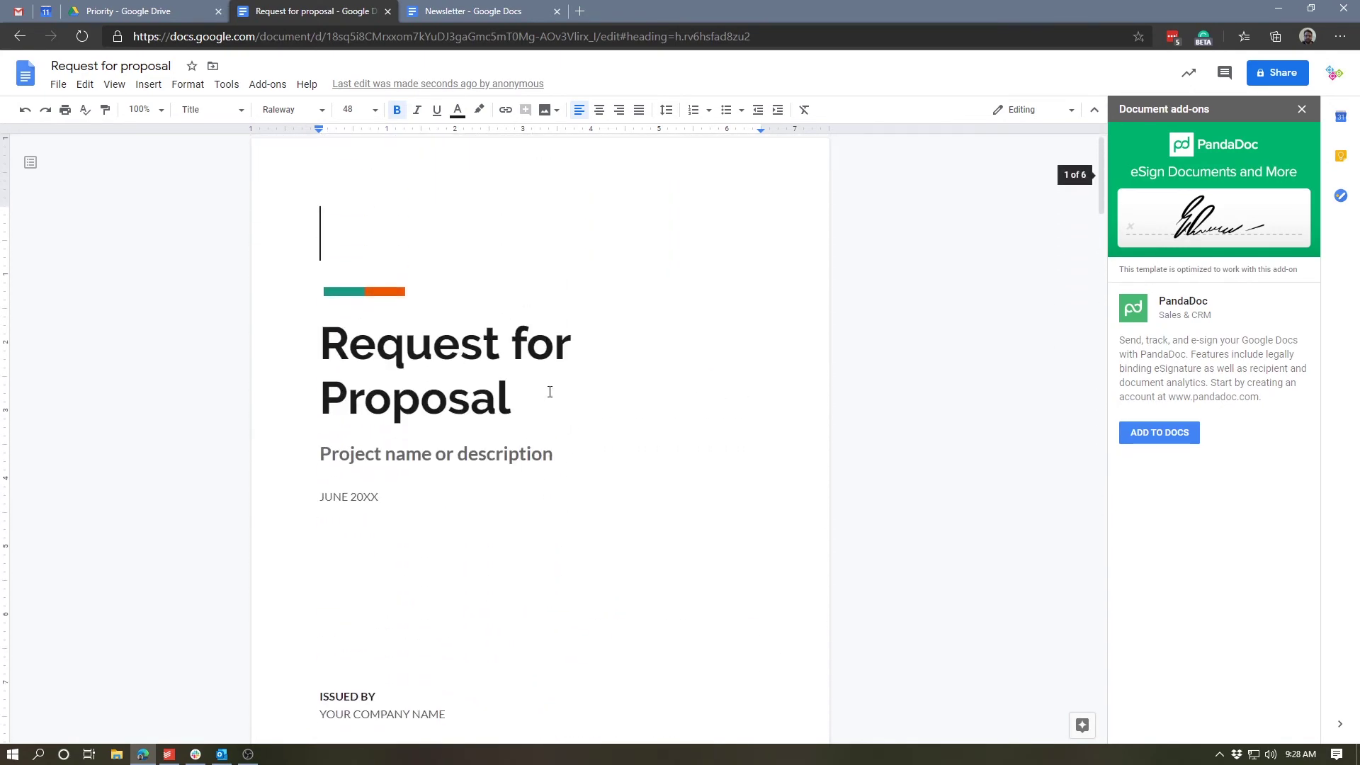
Select the coloured bar image on the title page and read down to Evaluation Factors.
{"action": "left_click", "coordinate": [346, 293]}
{"action": "scroll", "coordinate": [479, 422], "scroll_direction": "down", "scroll_amount": 6}
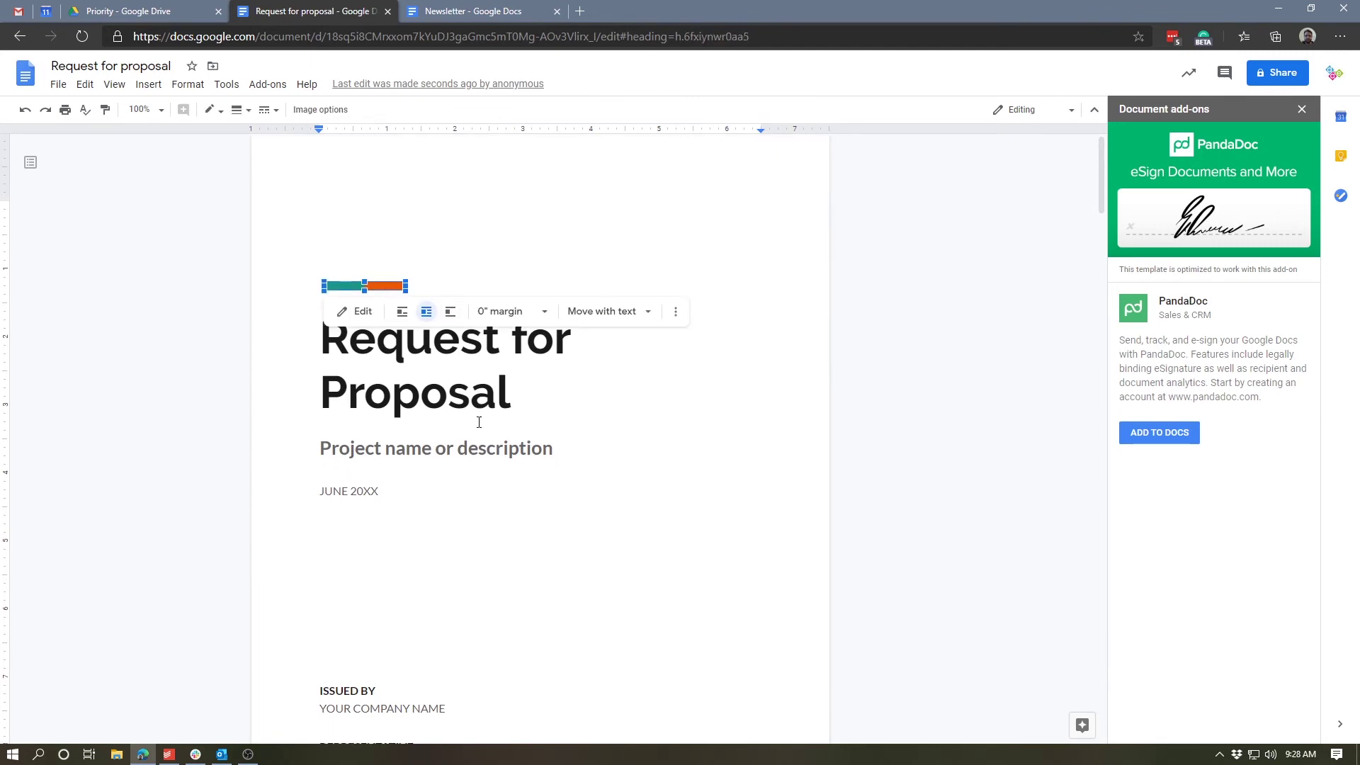
{"action": "scroll", "coordinate": [479, 421], "scroll_direction": "down", "scroll_amount": 3}
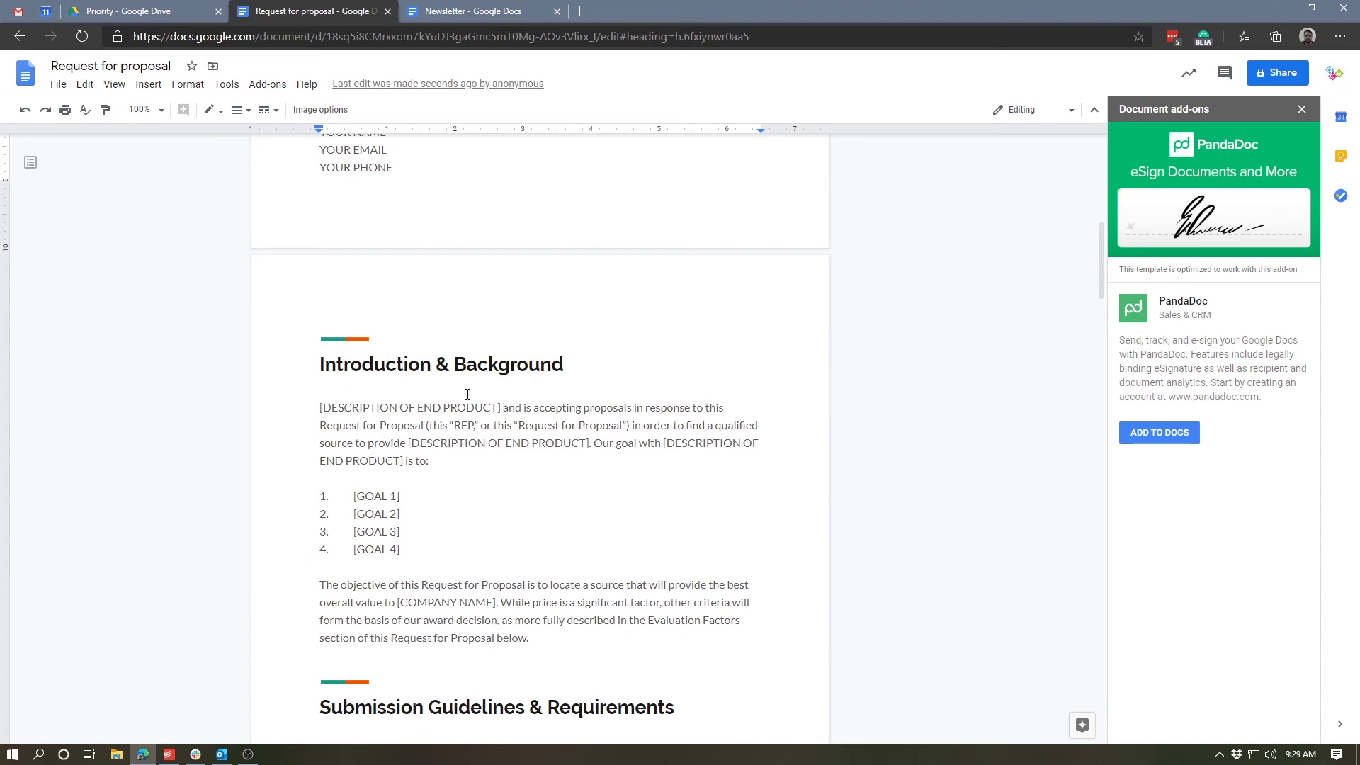
{"action": "scroll", "coordinate": [477, 403], "scroll_direction": "down", "scroll_amount": 3}
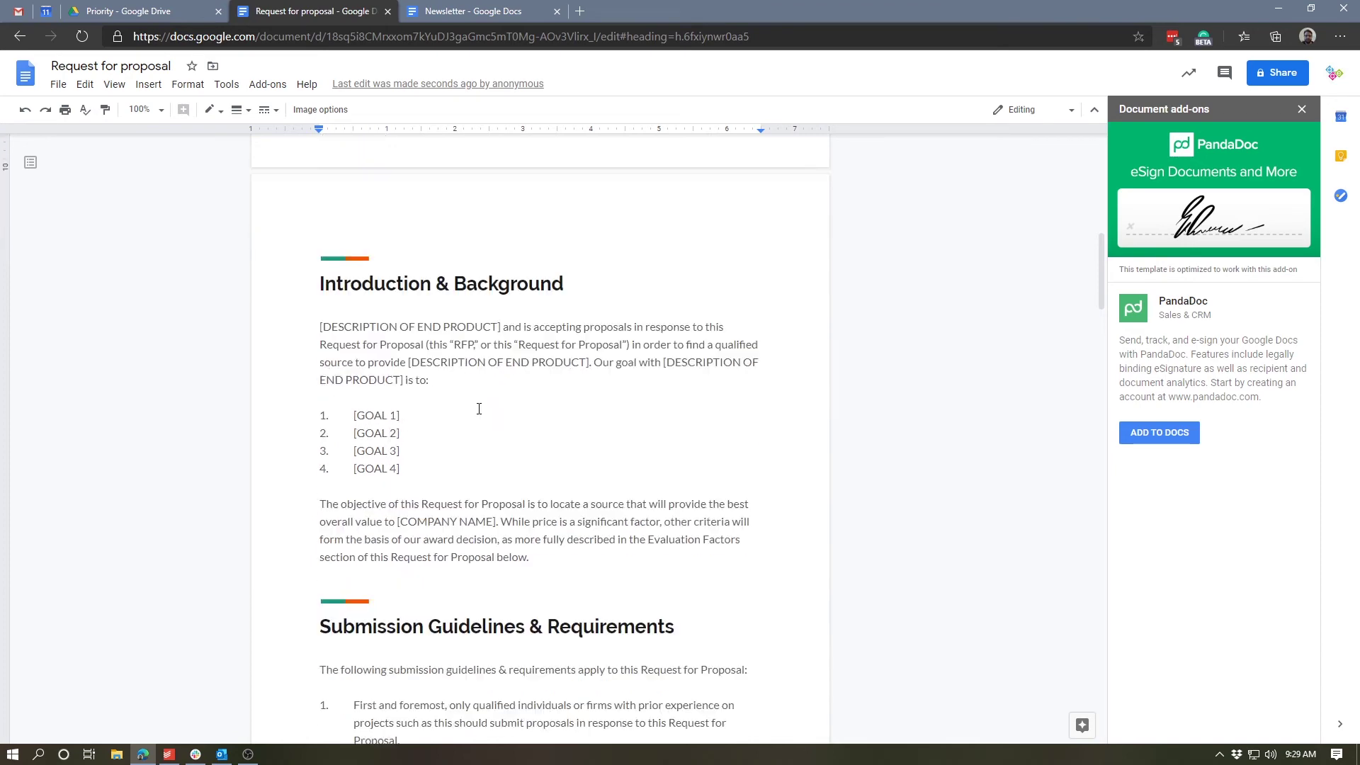
{"action": "scroll", "coordinate": [482, 400], "scroll_direction": "down", "scroll_amount": 3}
{"action": "scroll", "coordinate": [483, 400], "scroll_direction": "down", "scroll_amount": 15}
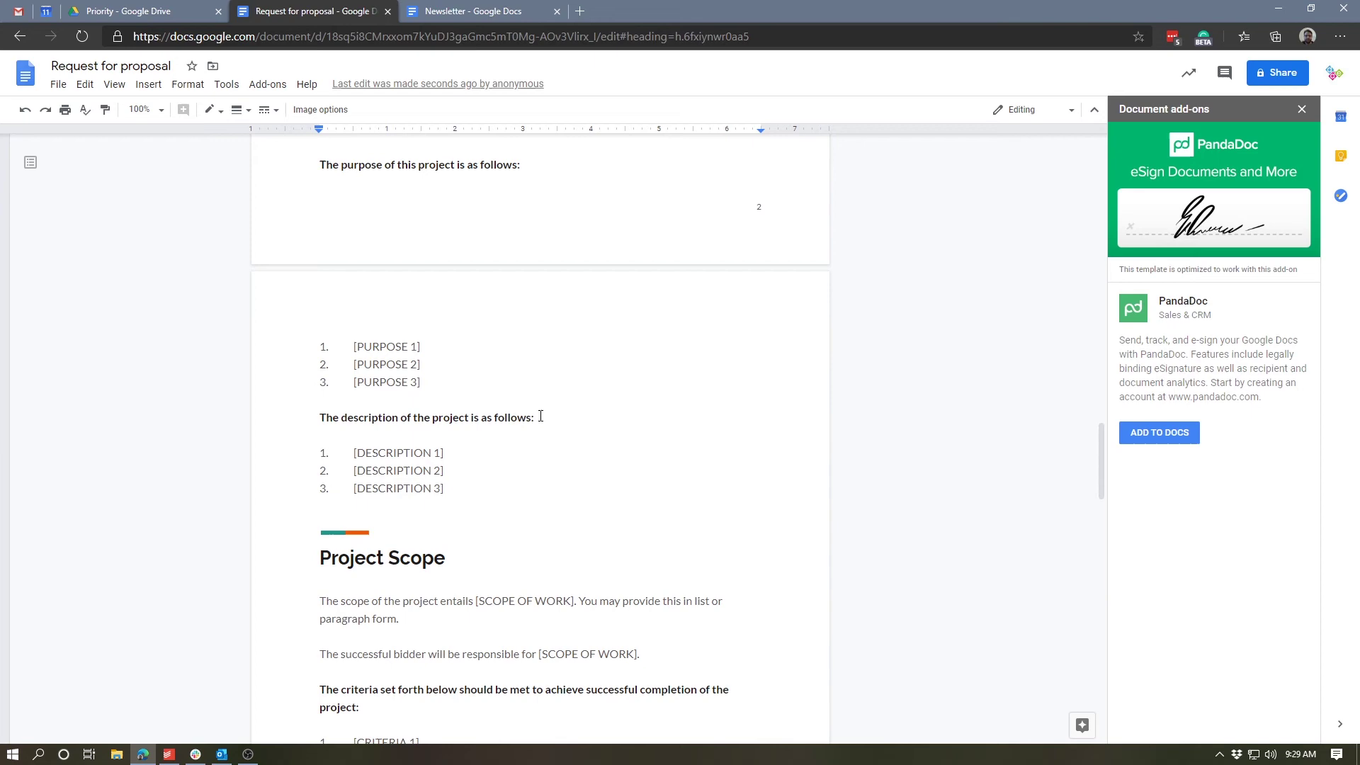
{"action": "scroll", "coordinate": [479, 434], "scroll_direction": "down", "scroll_amount": 12}
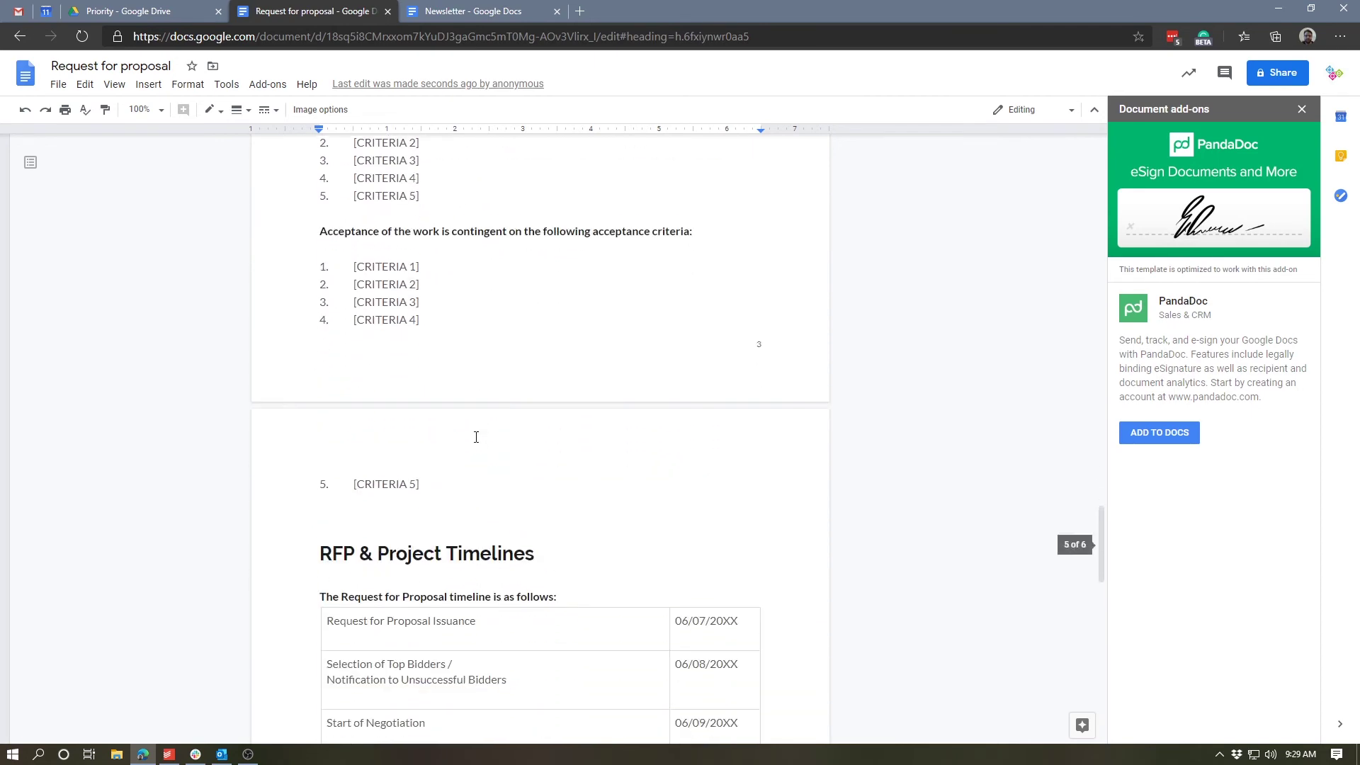
{"action": "scroll", "coordinate": [712, 445], "scroll_direction": "down", "scroll_amount": 8}
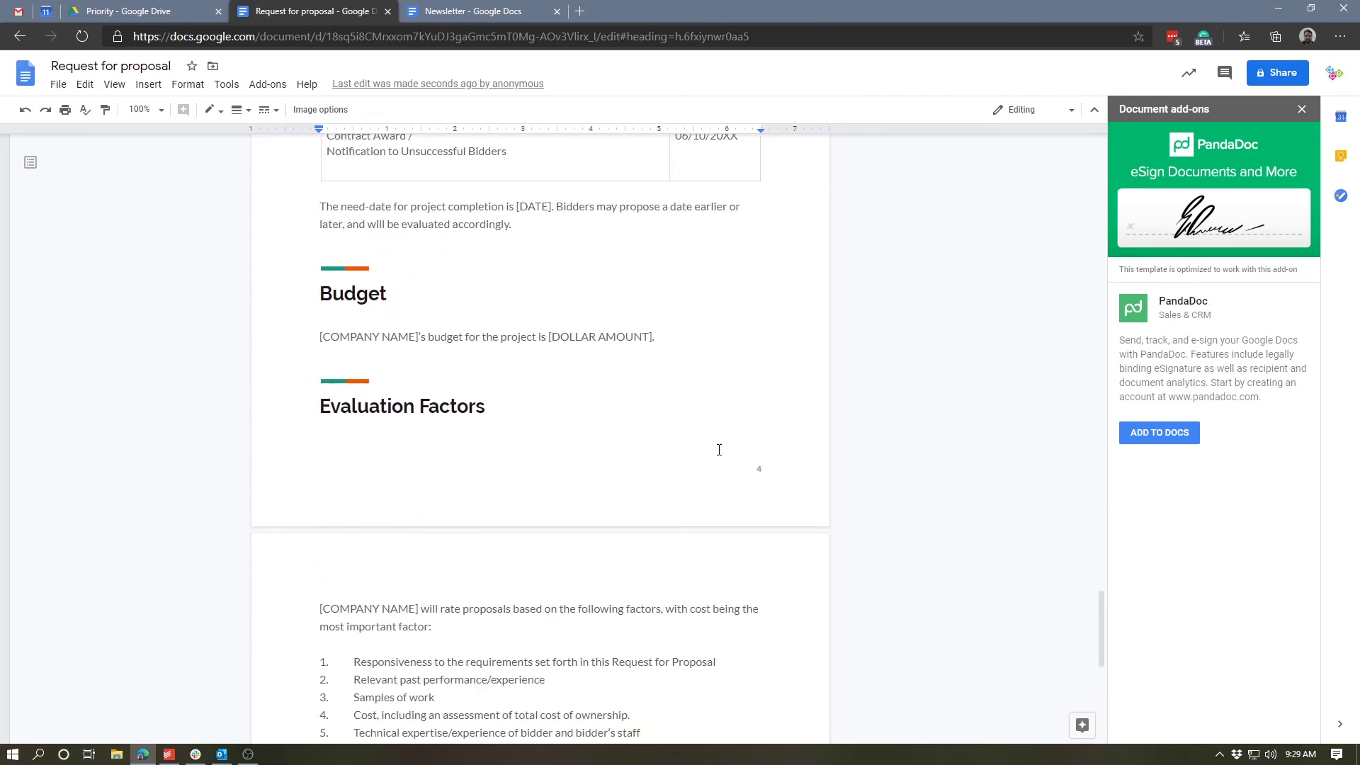
{"action": "scroll", "coordinate": [708, 439], "scroll_direction": "down", "scroll_amount": 1}
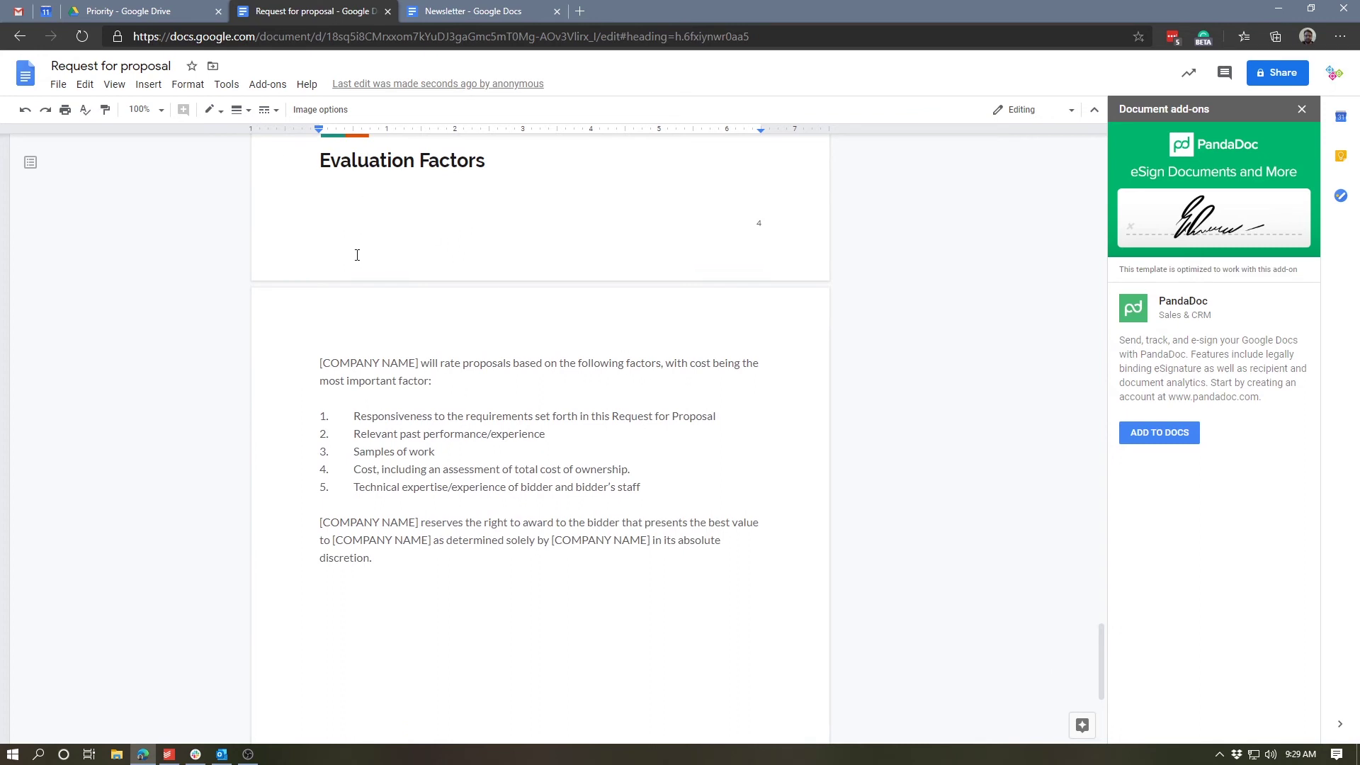
Switch back to the Google Drive tab and open its New menu.
{"action": "key", "text": "ctrl+shift+Tab"}
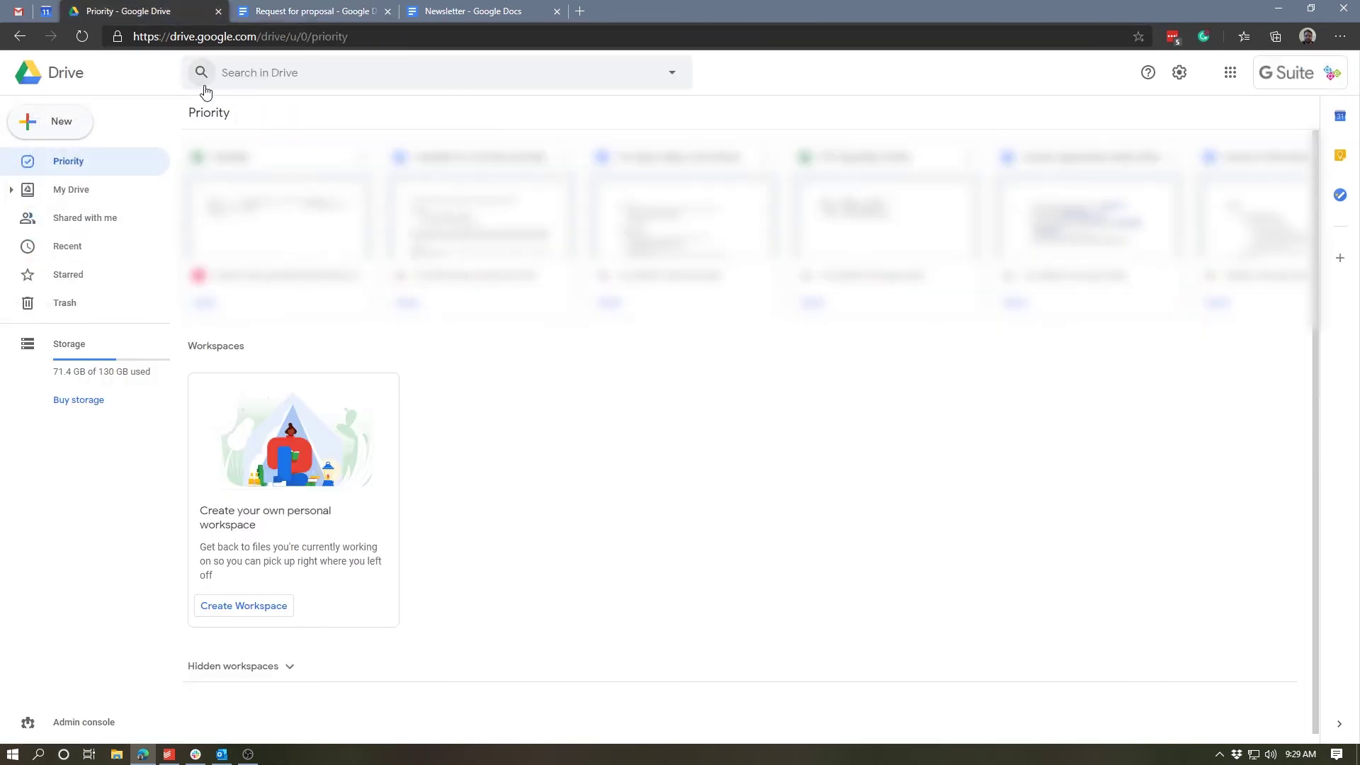
{"action": "left_click", "coordinate": [55, 131]}
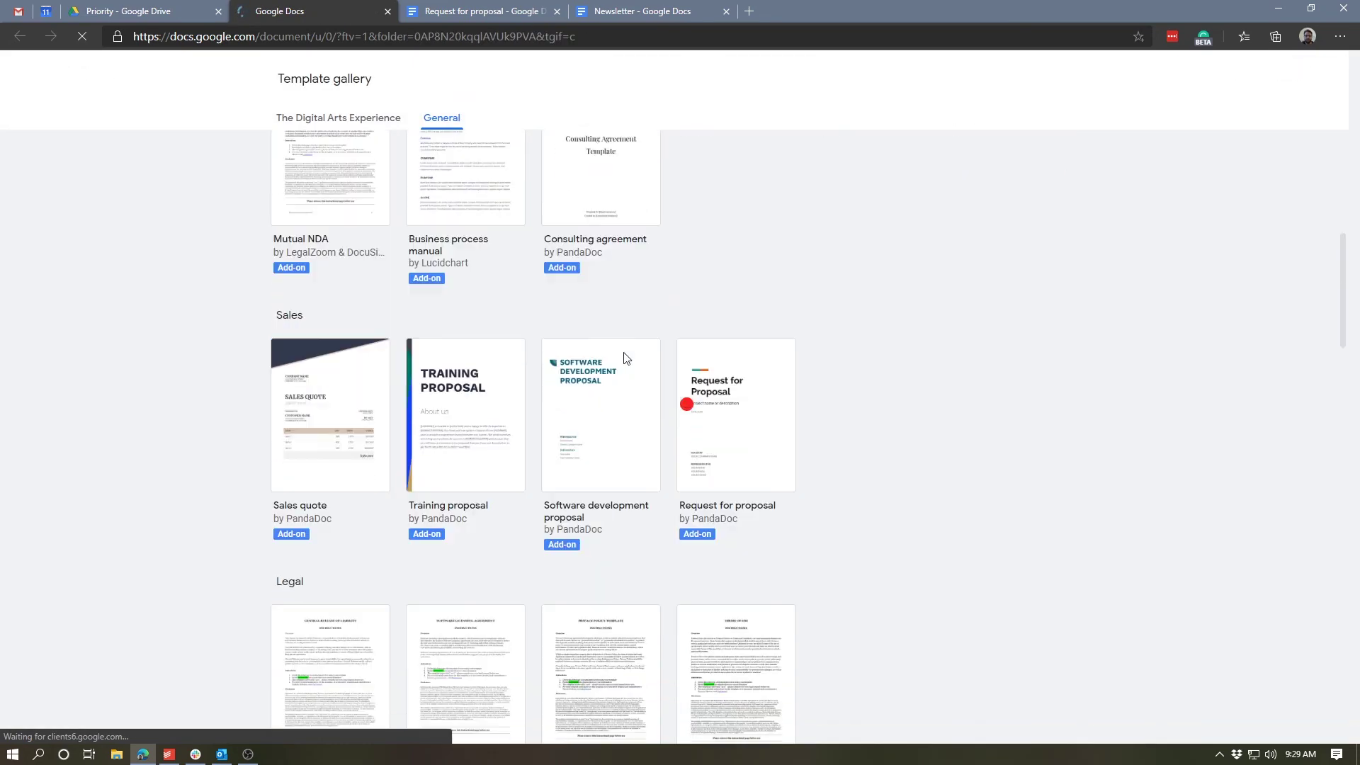
{"action": "scroll", "coordinate": [459, 289], "scroll_direction": "up", "scroll_amount": 1}
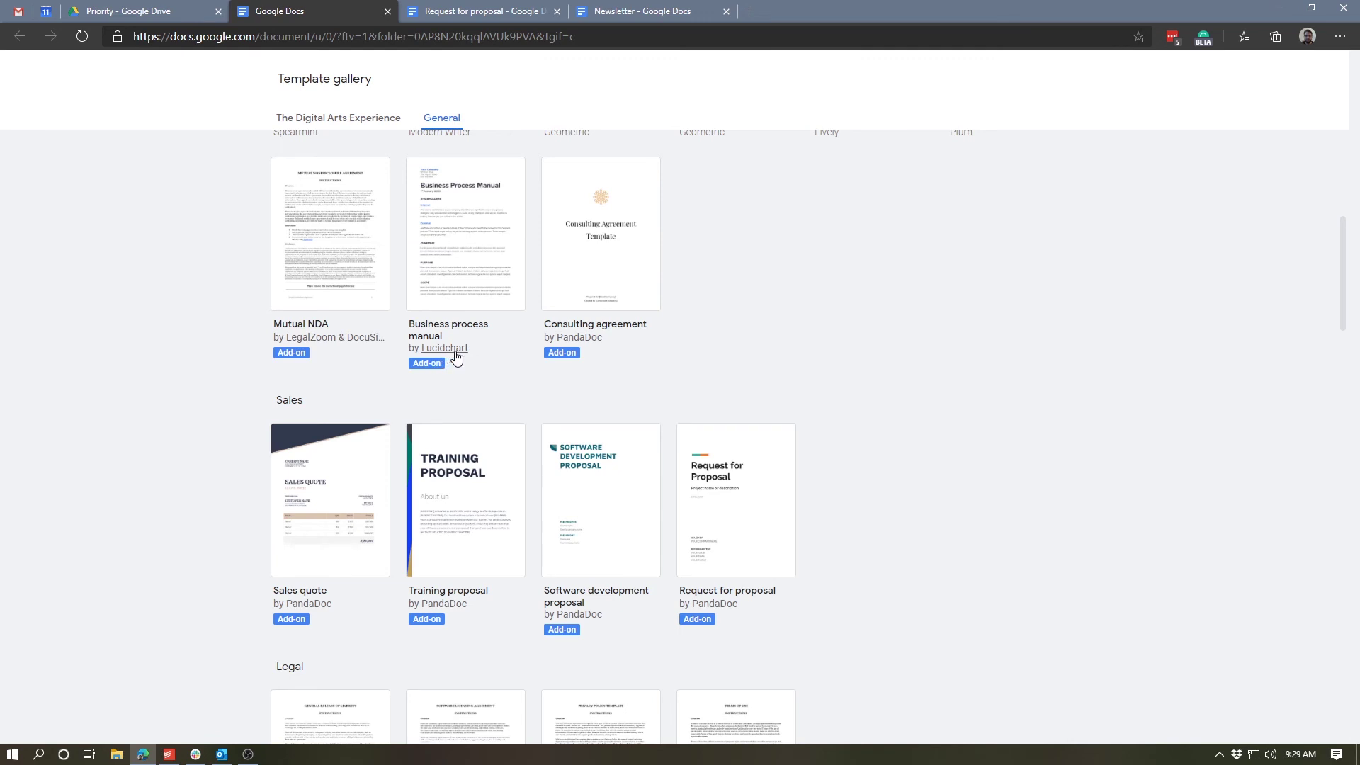
Scroll through the gallery's General templates, including the PandaDoc and UpCounsel add-on ones.
{"action": "scroll", "coordinate": [455, 358], "scroll_direction": "down", "scroll_amount": 3}
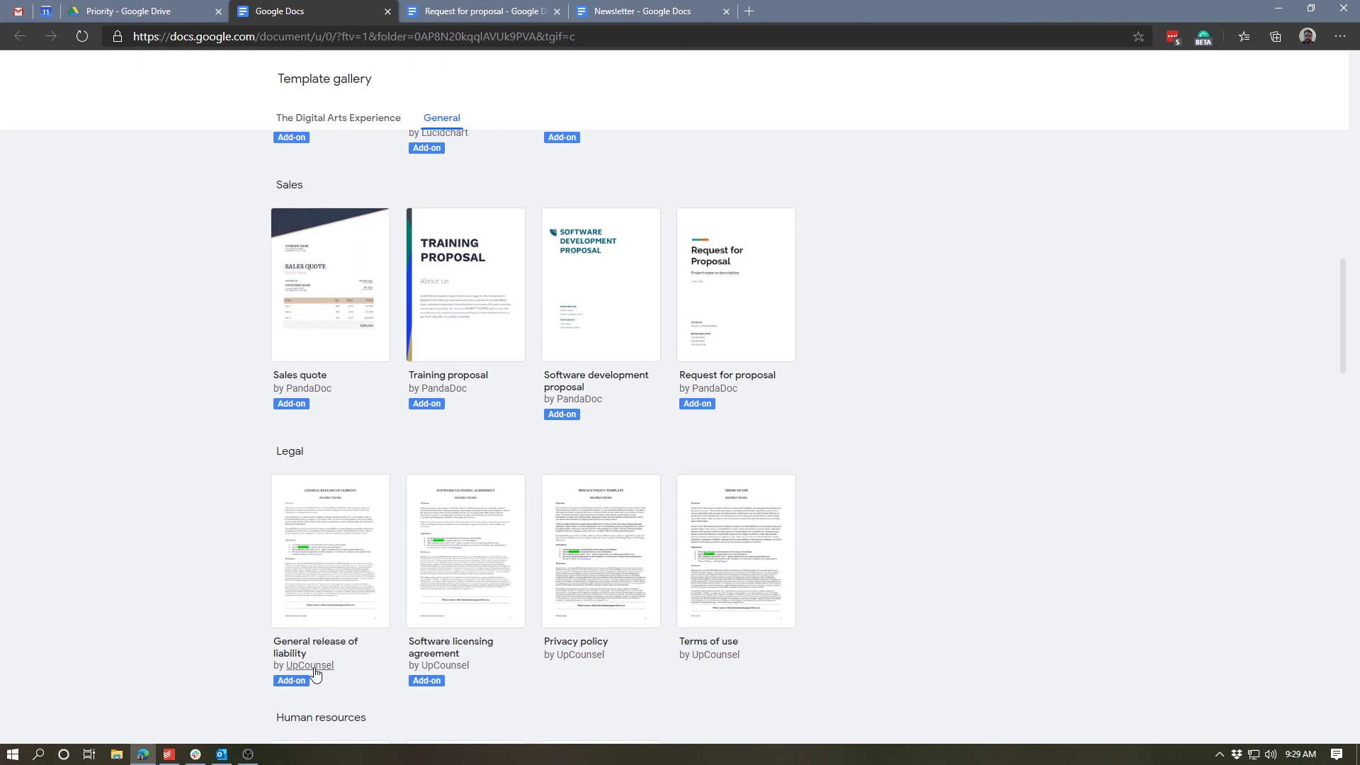
{"action": "scroll", "coordinate": [612, 540], "scroll_direction": "down", "scroll_amount": 3}
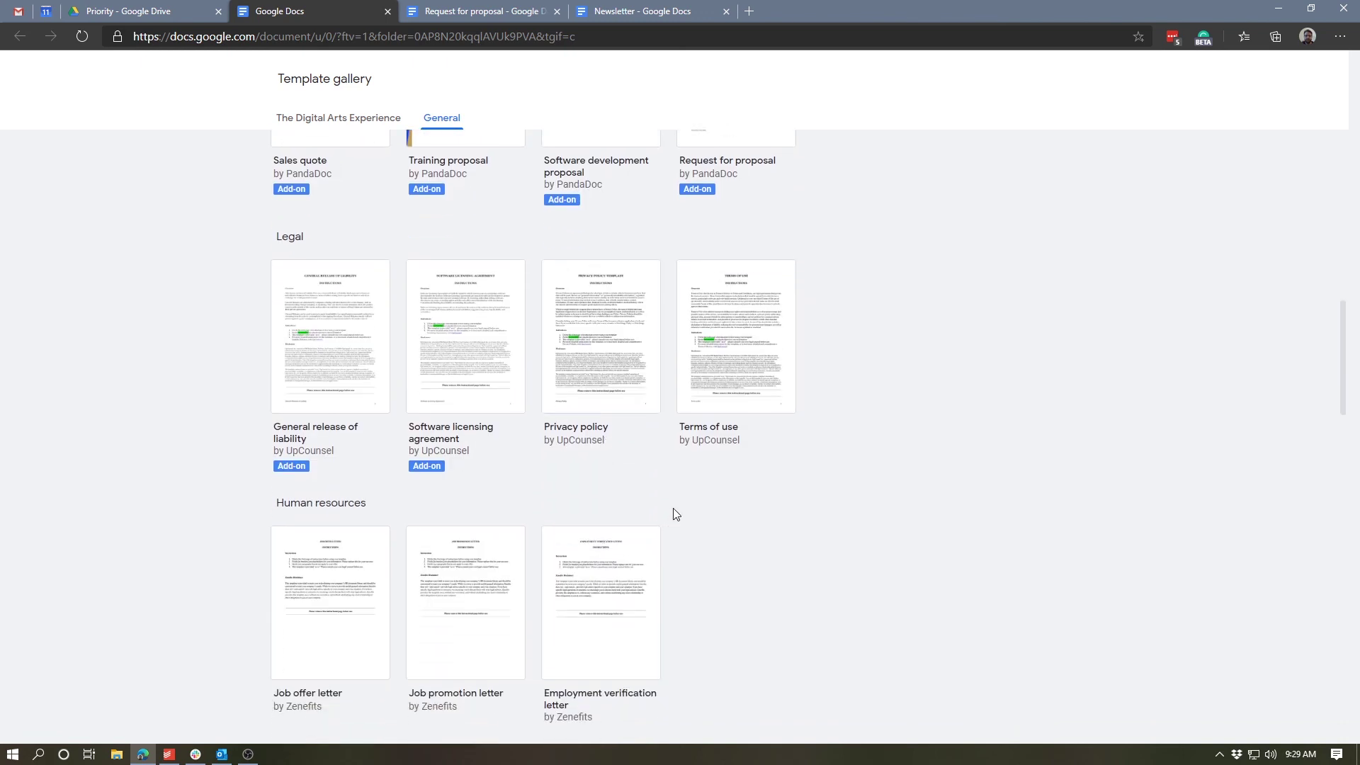
{"action": "scroll", "coordinate": [695, 517], "scroll_direction": "up", "scroll_amount": 3}
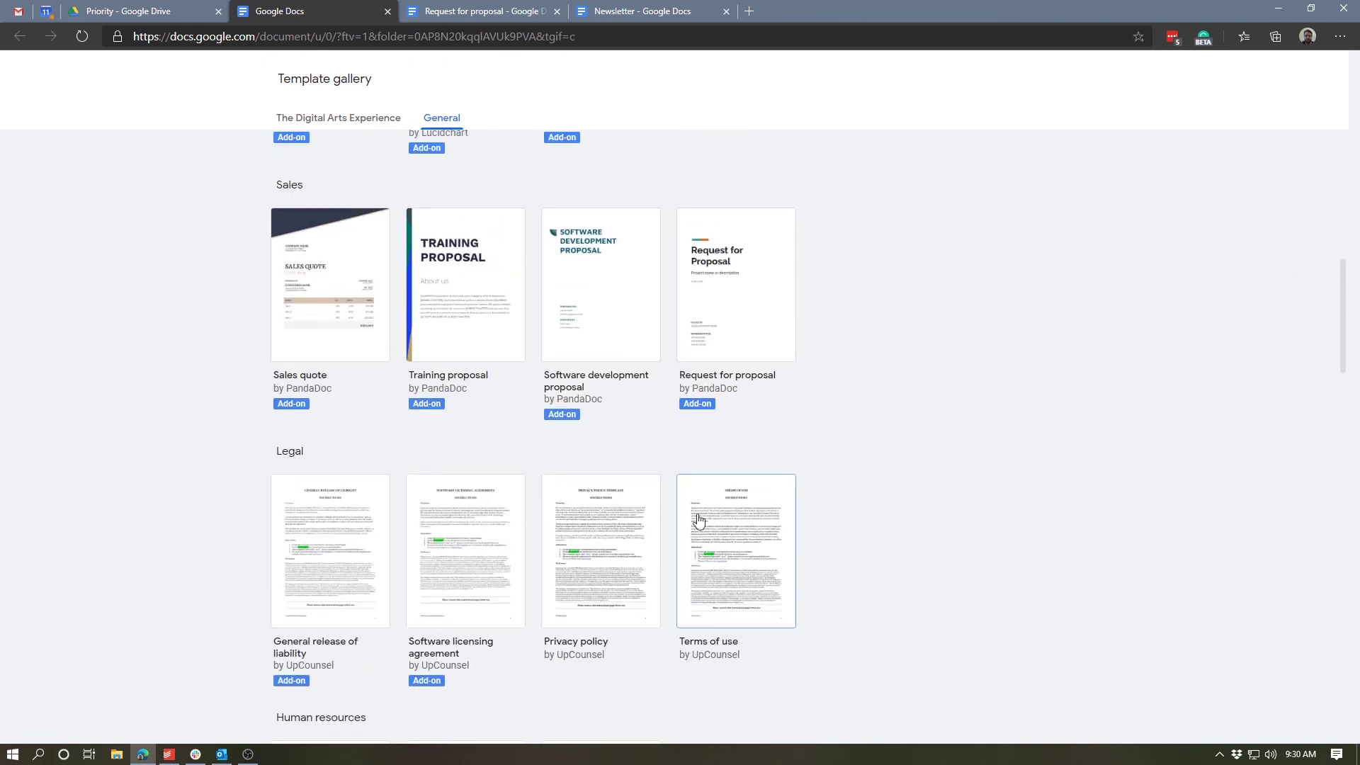
{"action": "scroll", "coordinate": [721, 449], "scroll_direction": "down", "scroll_amount": 3}
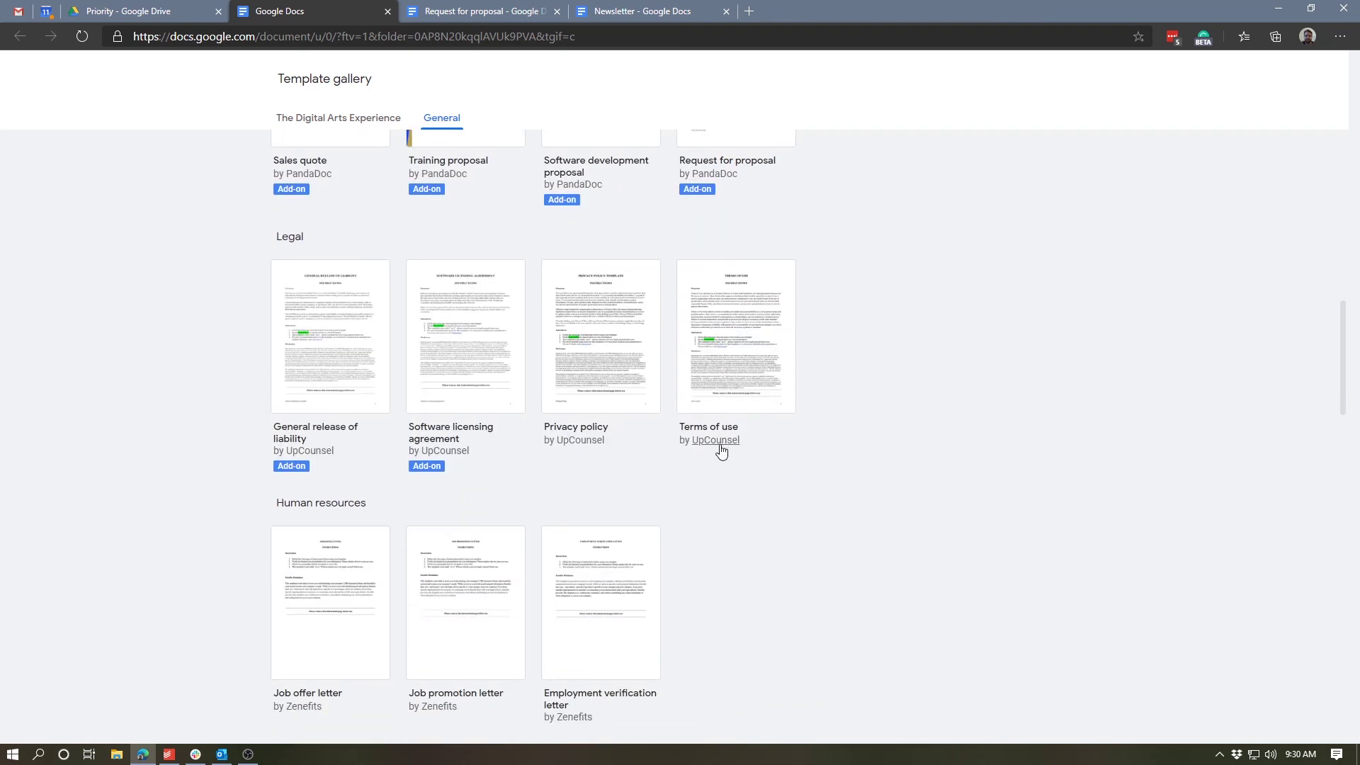
{"action": "scroll", "coordinate": [686, 449], "scroll_direction": "down", "scroll_amount": 6}
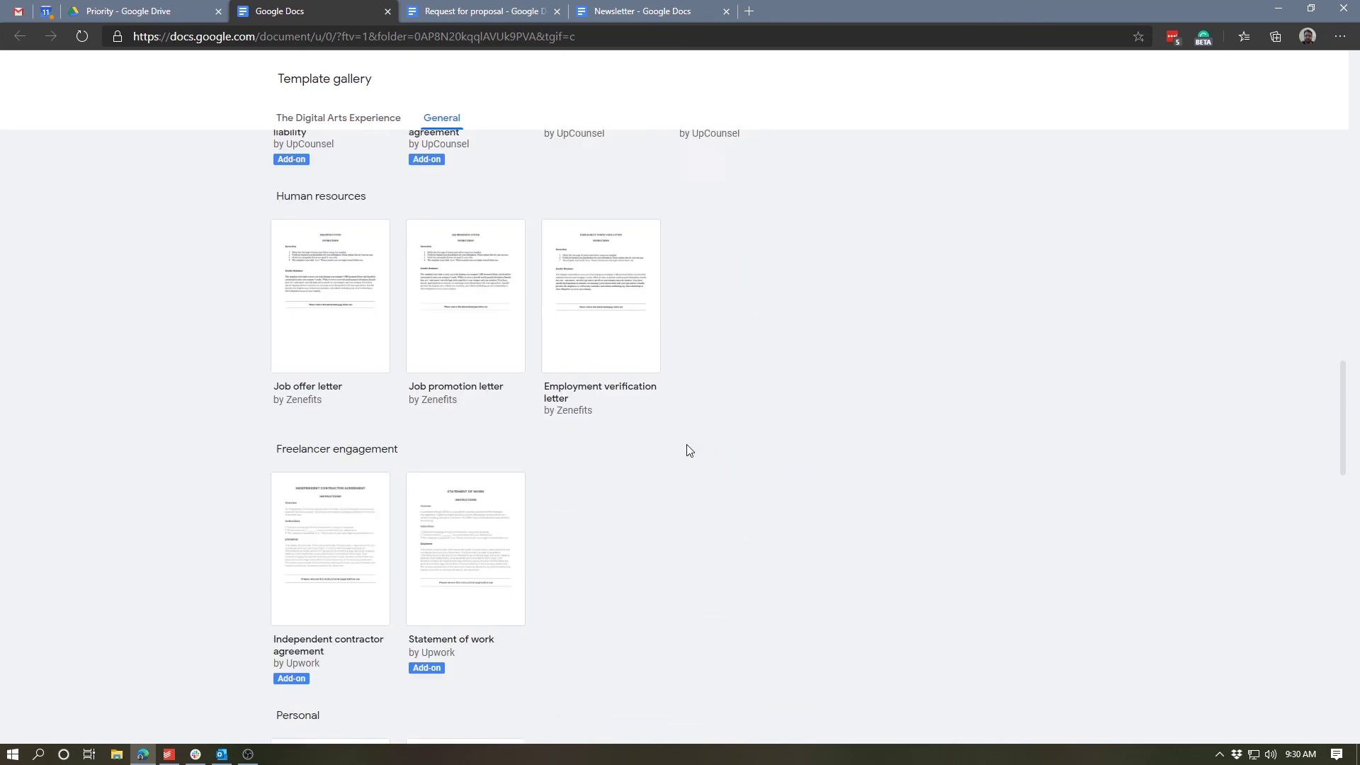
{"action": "scroll", "coordinate": [704, 453], "scroll_direction": "up", "scroll_amount": 6}
{"action": "scroll", "coordinate": [707, 454], "scroll_direction": "up", "scroll_amount": 10}
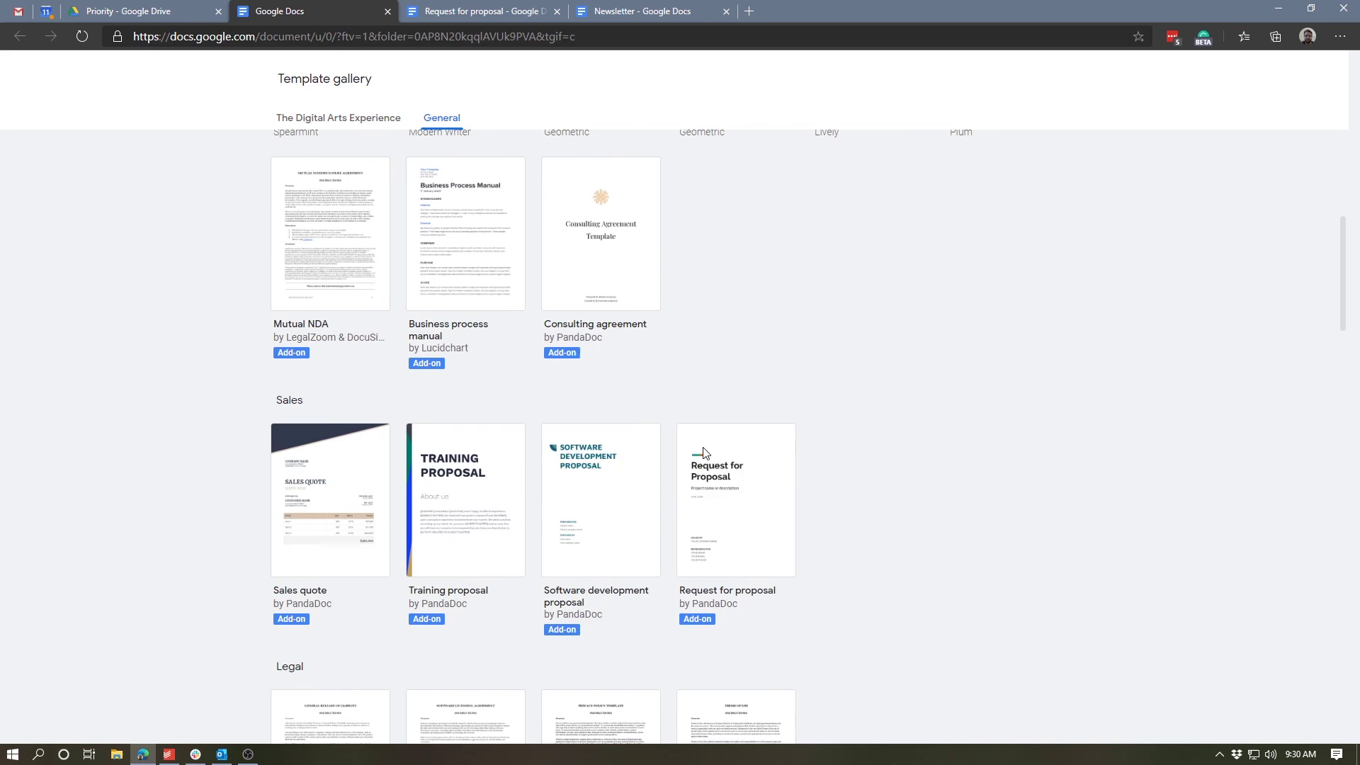
{"action": "scroll", "coordinate": [707, 444], "scroll_direction": "up", "scroll_amount": 3}
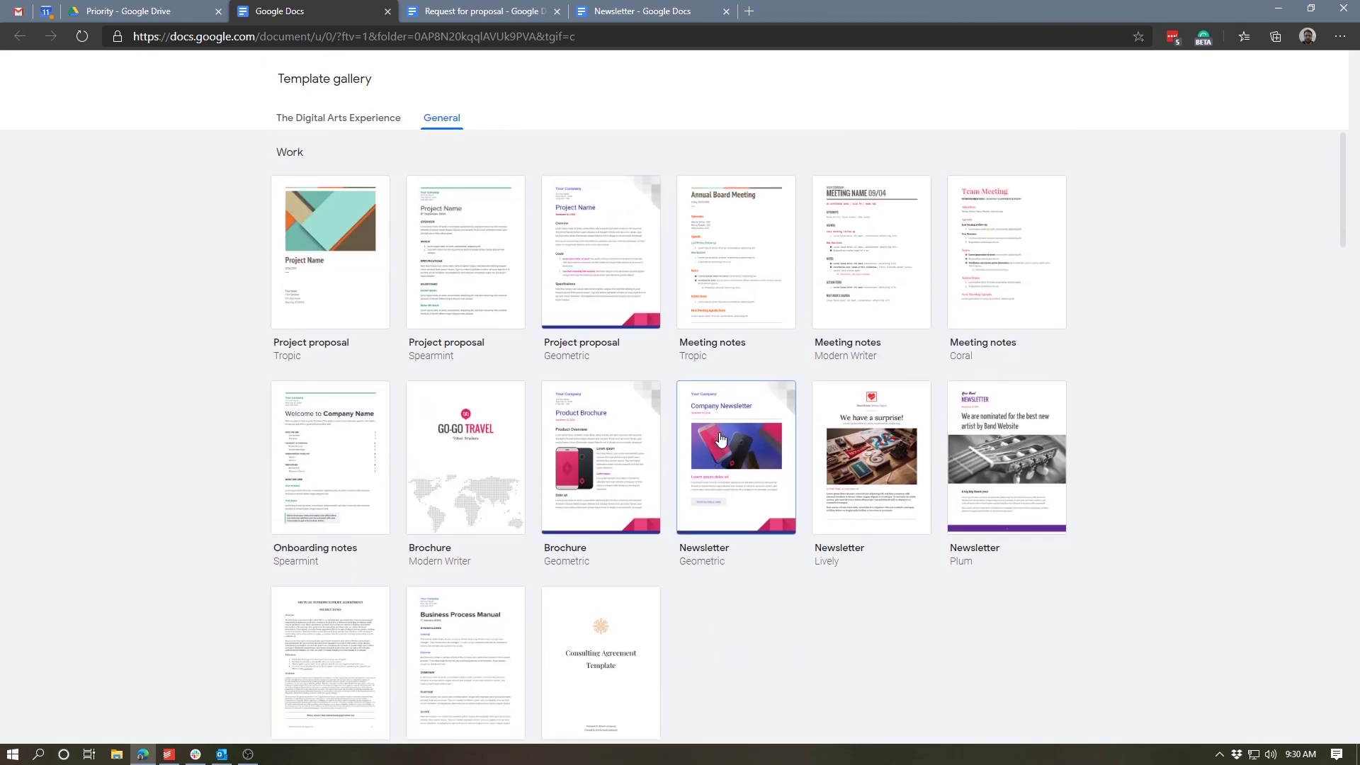
{"action": "scroll", "coordinate": [712, 453], "scroll_direction": "down", "scroll_amount": 6}
{"action": "scroll", "coordinate": [712, 459], "scroll_direction": "down", "scroll_amount": 15}
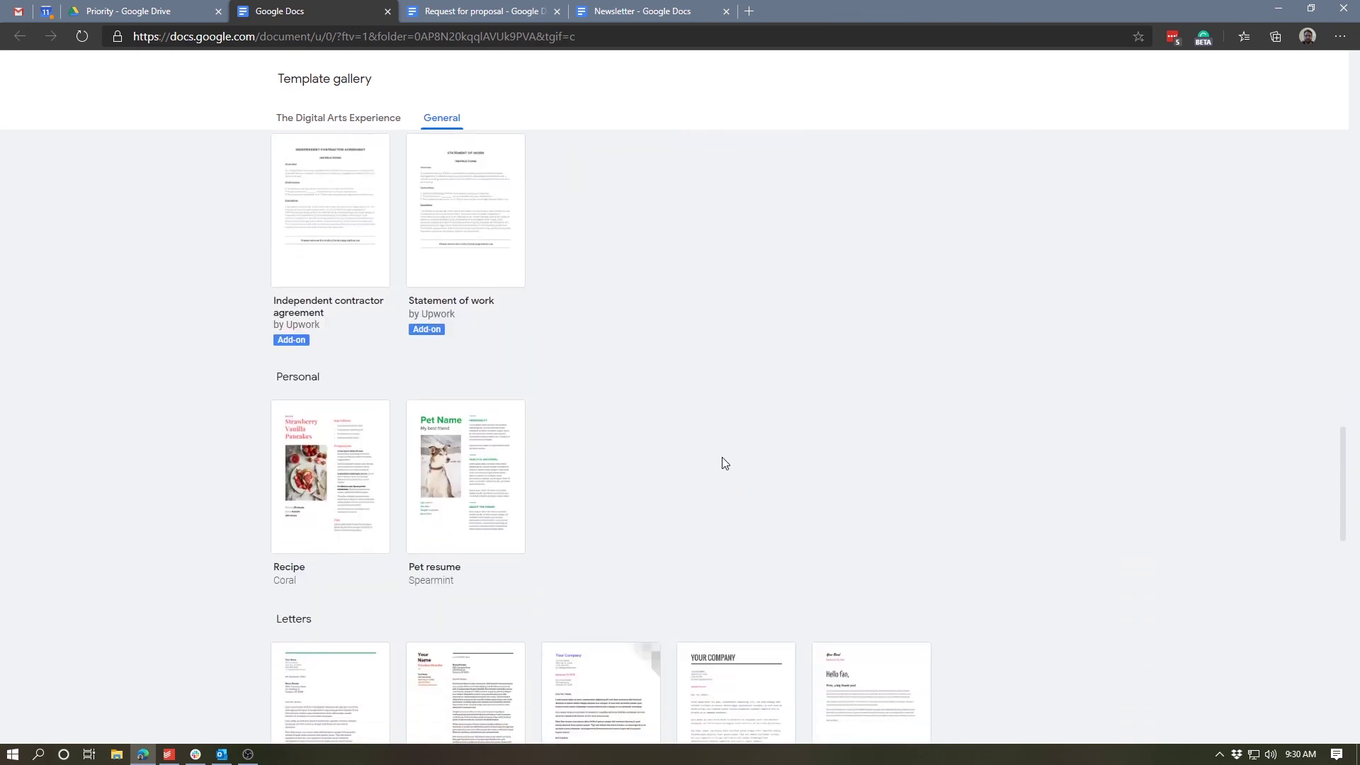
{"action": "scroll", "coordinate": [775, 450], "scroll_direction": "down", "scroll_amount": 3}
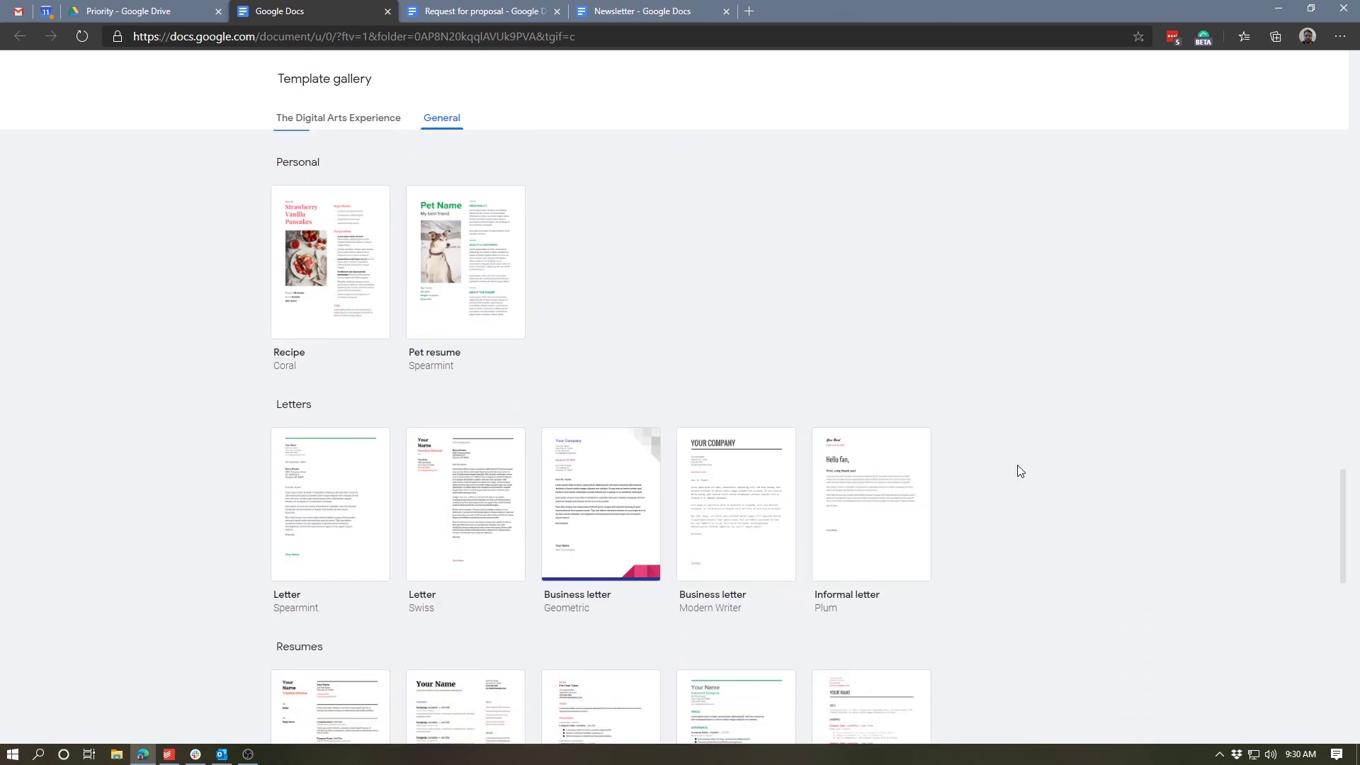